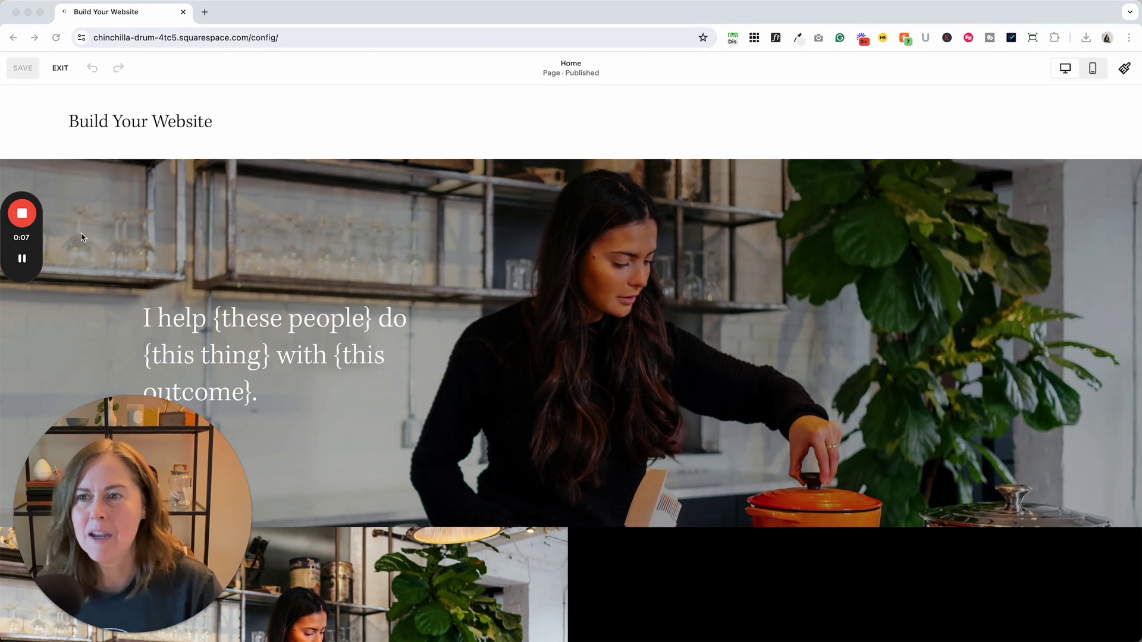
Exit the page editor back to the Website dashboard with the Home page preview
click(60, 69)
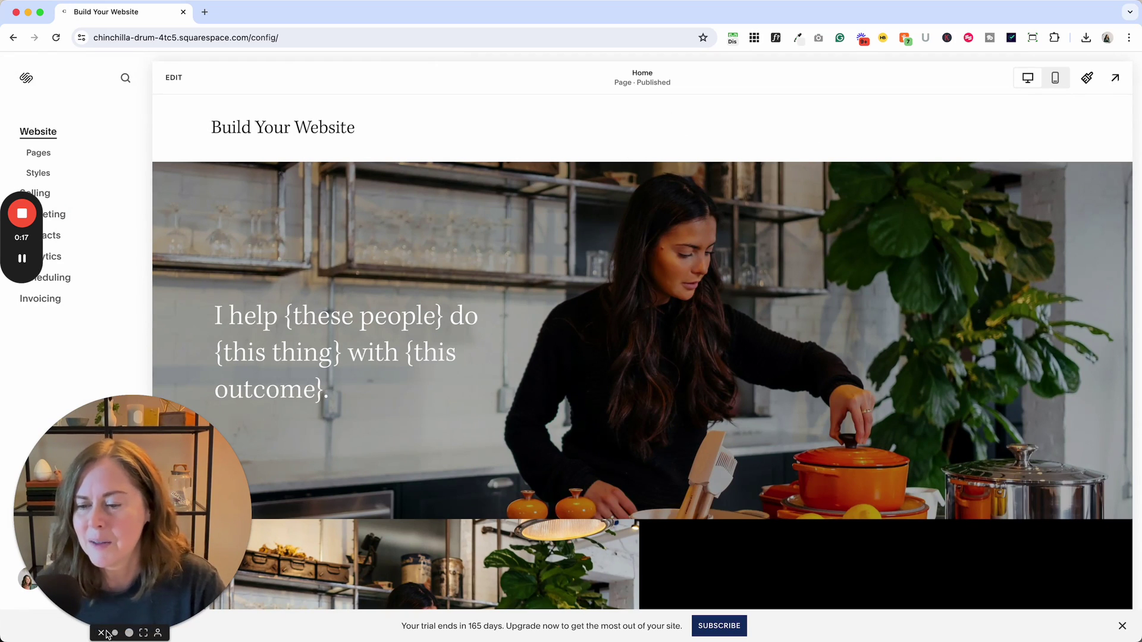
click(103, 632)
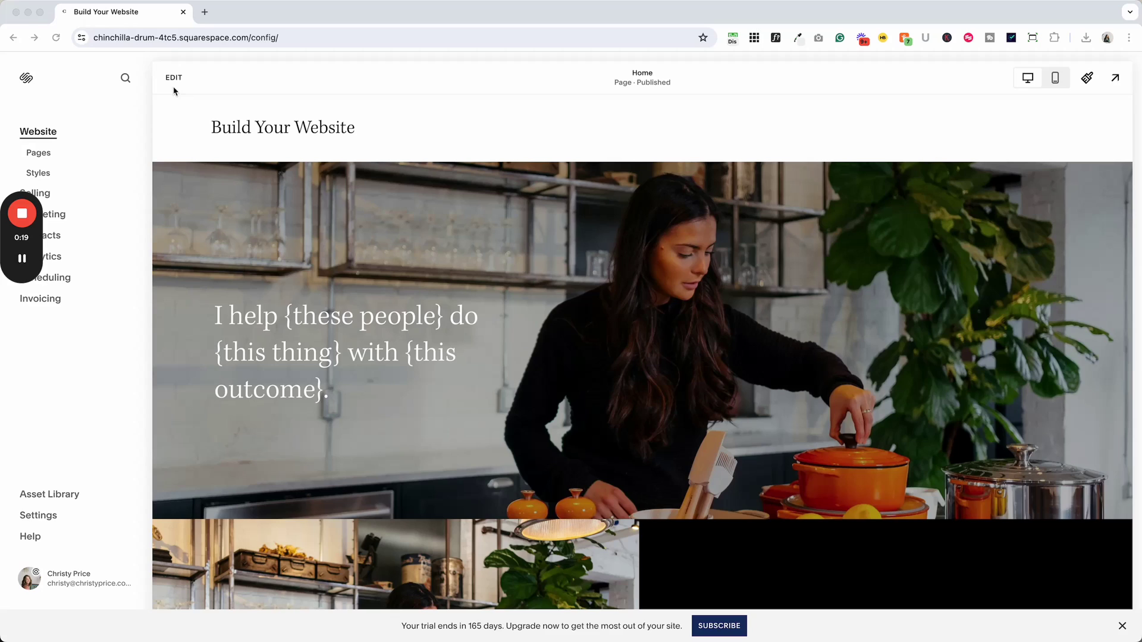
mouse_move(37, 237)
drag(39, 238, 44, 374)
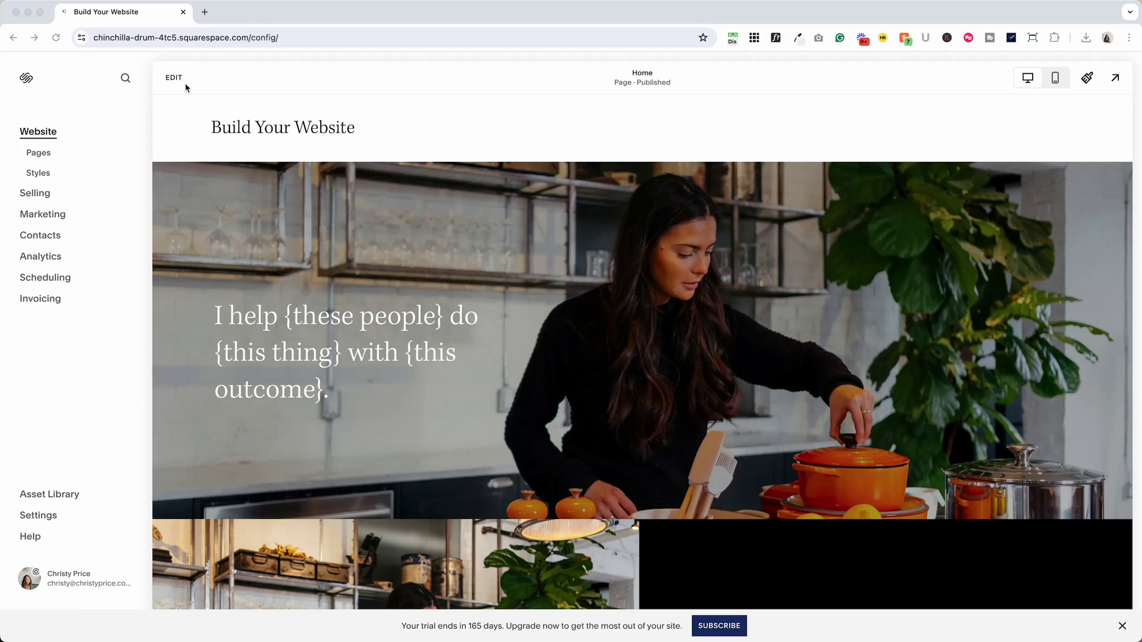
Open the Home page in the editor and switch to editing its global site header
click(323, 94)
click(174, 79)
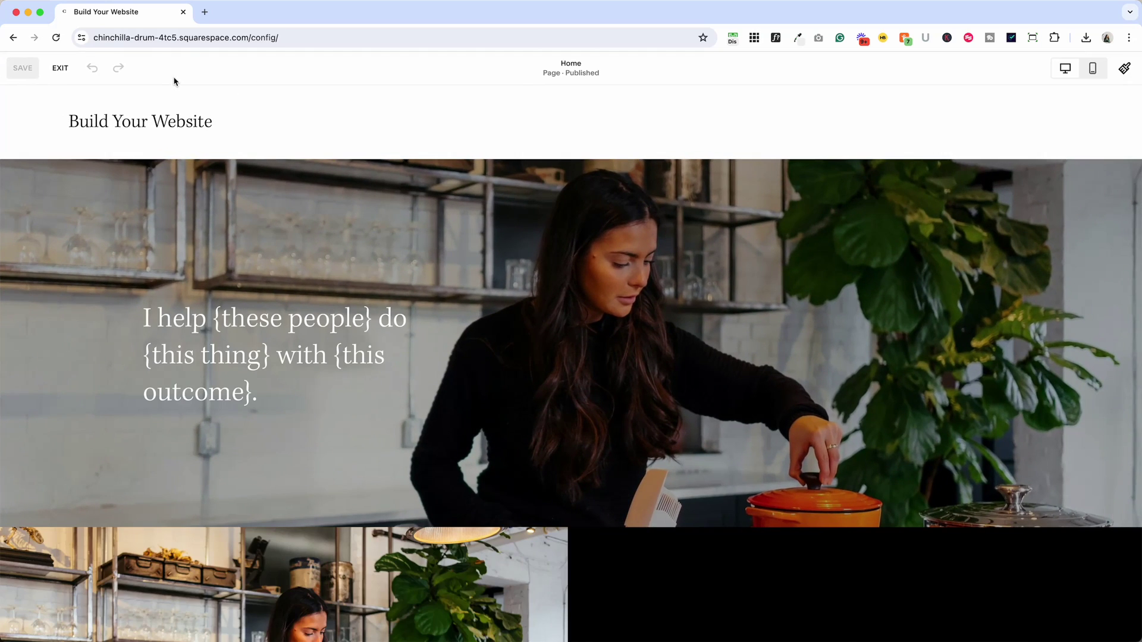
mouse_move(500, 122)
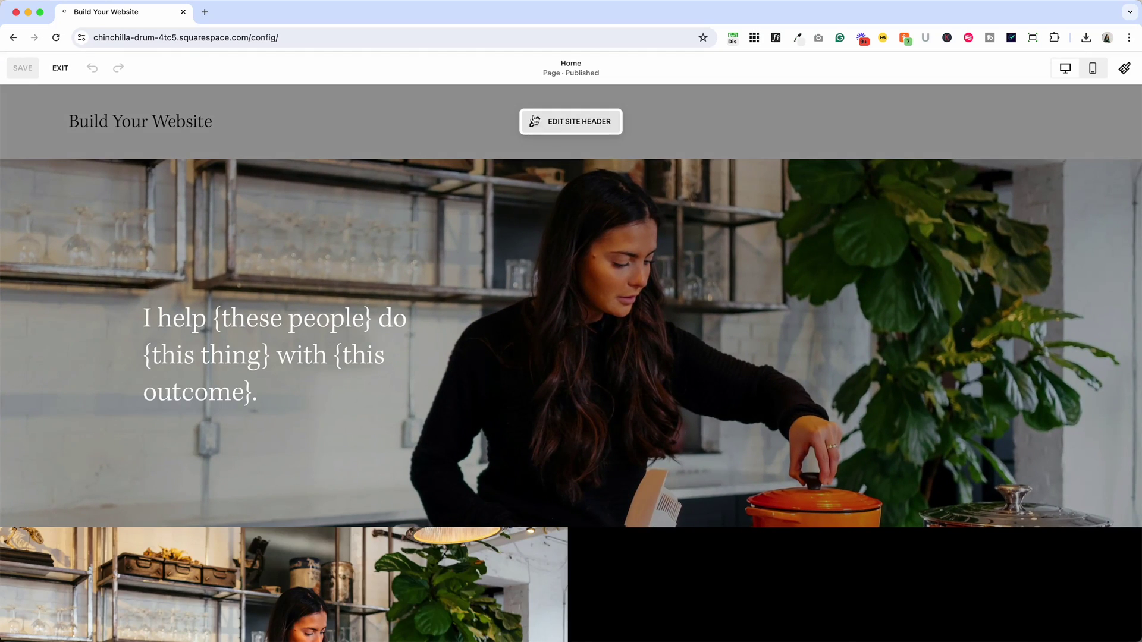
click(574, 126)
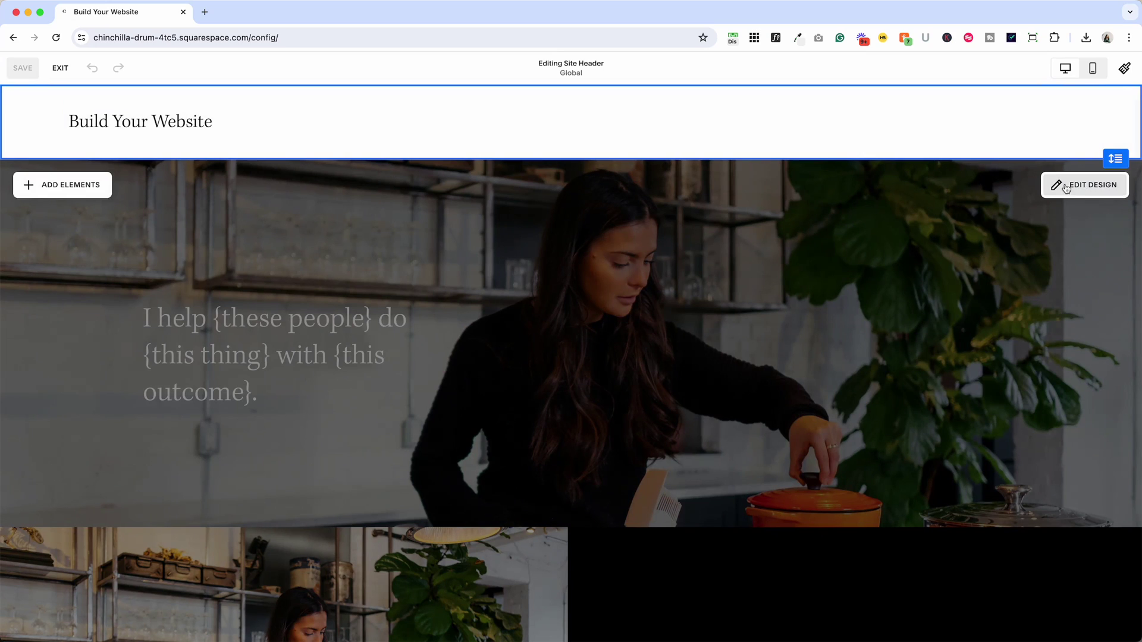
Switch on the Button element in the header's Add Elements list, adding a 'Get in Touch' button
click(69, 188)
click(203, 230)
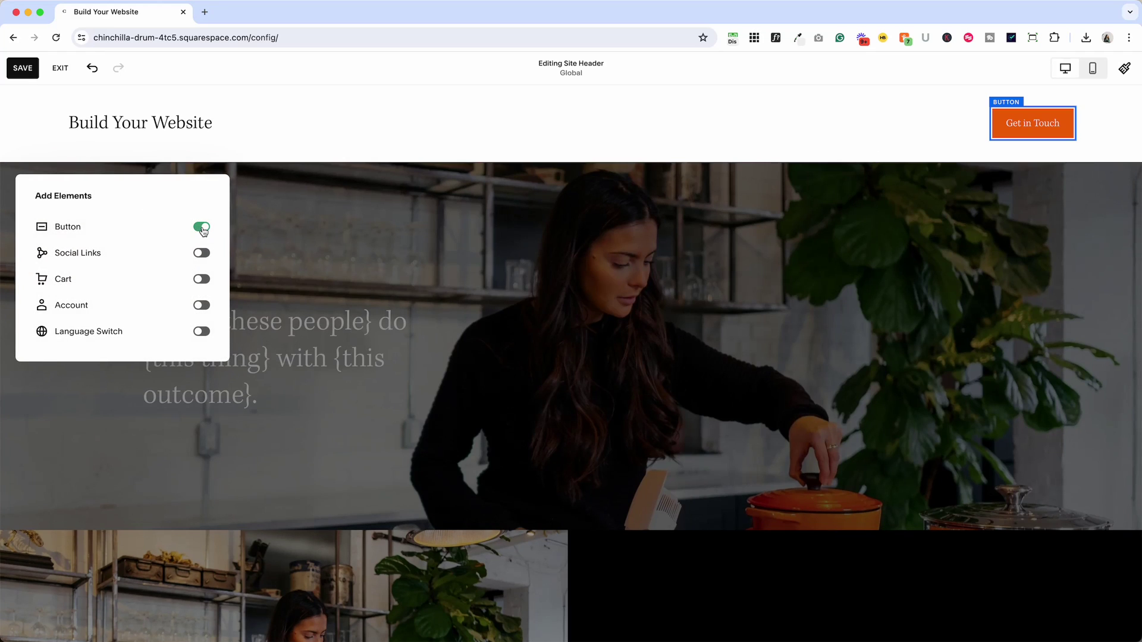
click(928, 133)
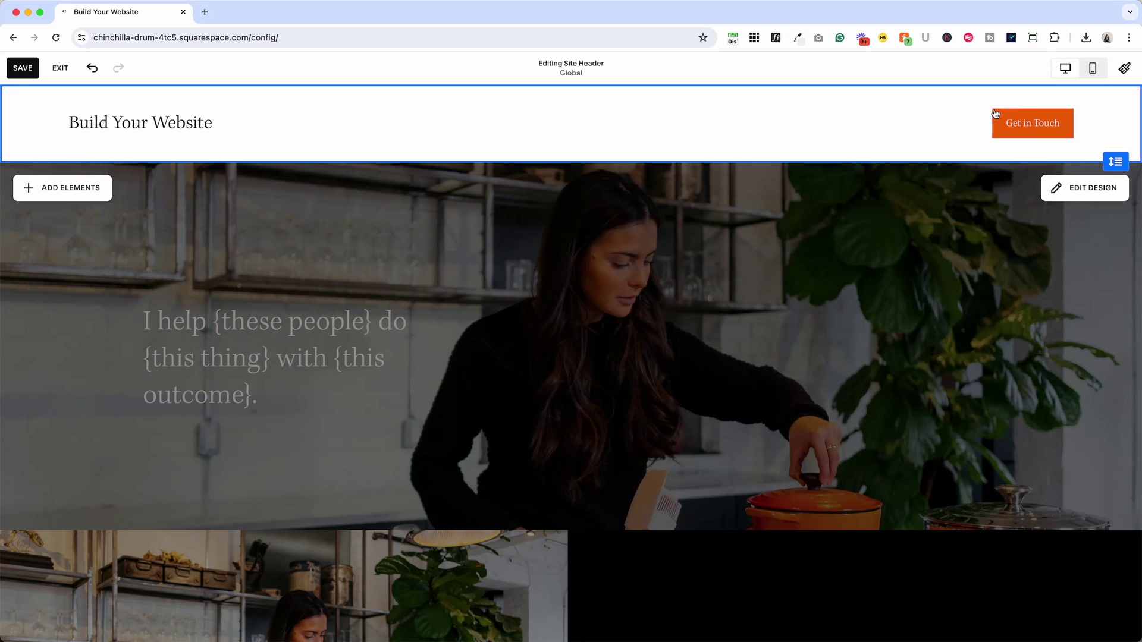
Replace the header button's 'Get in Touch' label with 'Contact Me'
click(1032, 127)
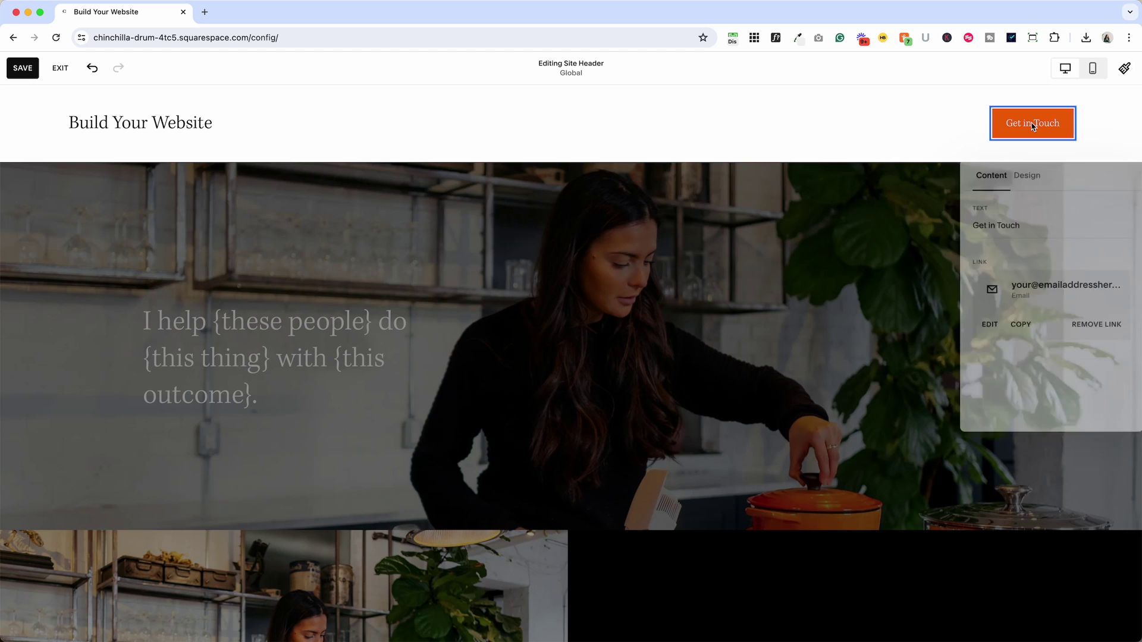
triple_click(1019, 223)
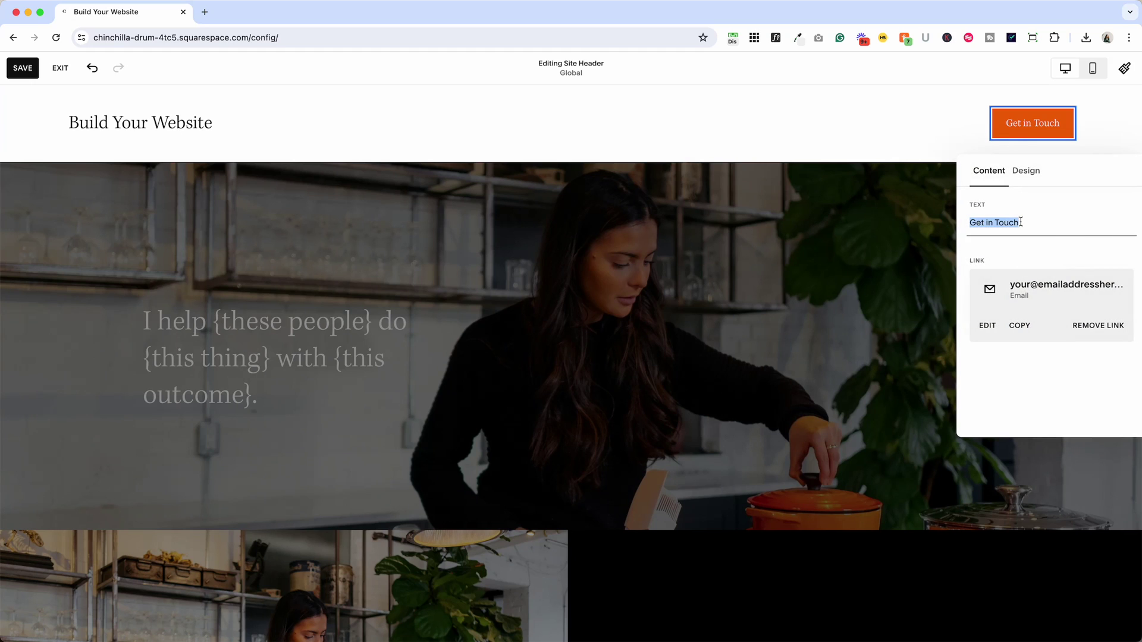
text(Contact )
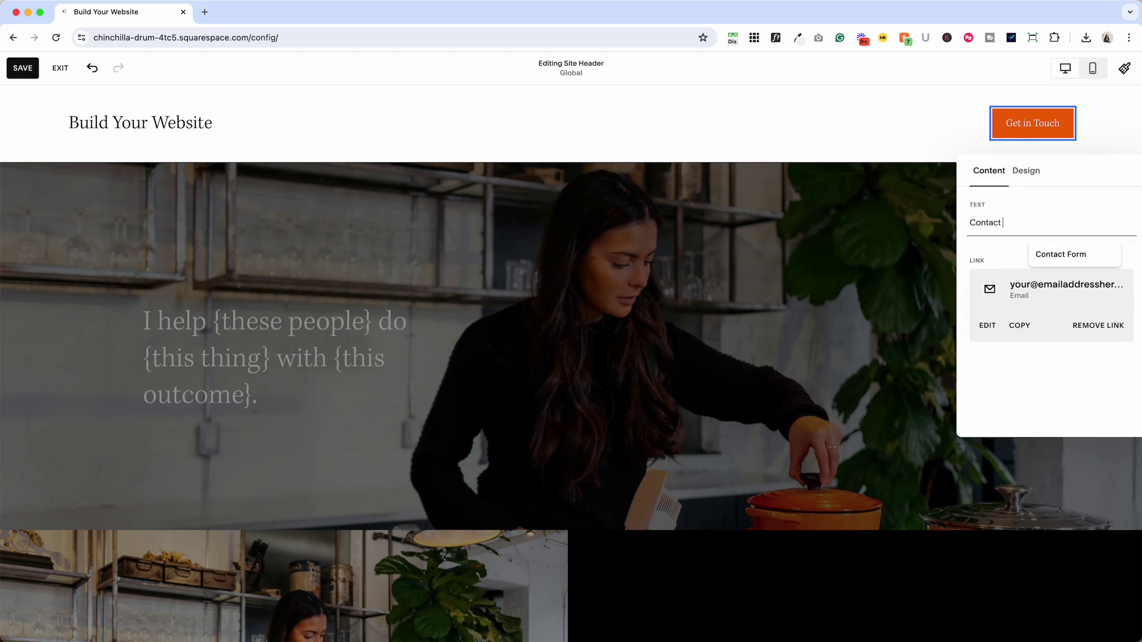
text(Me)
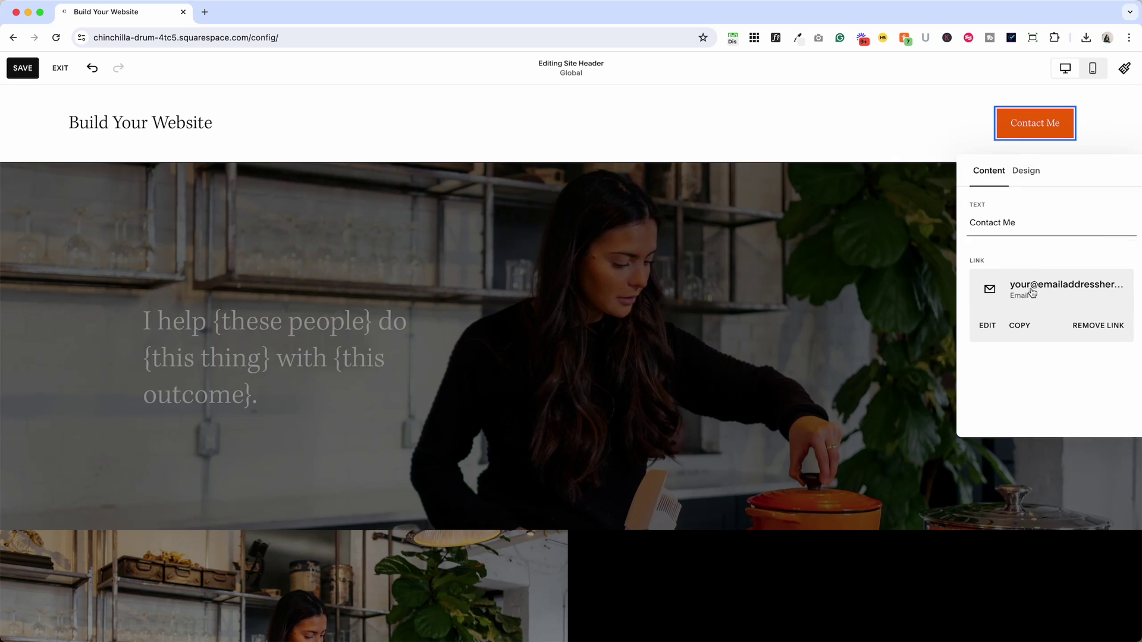
Remove the button's email link and attach a new link, which defaults to /home
click(1099, 327)
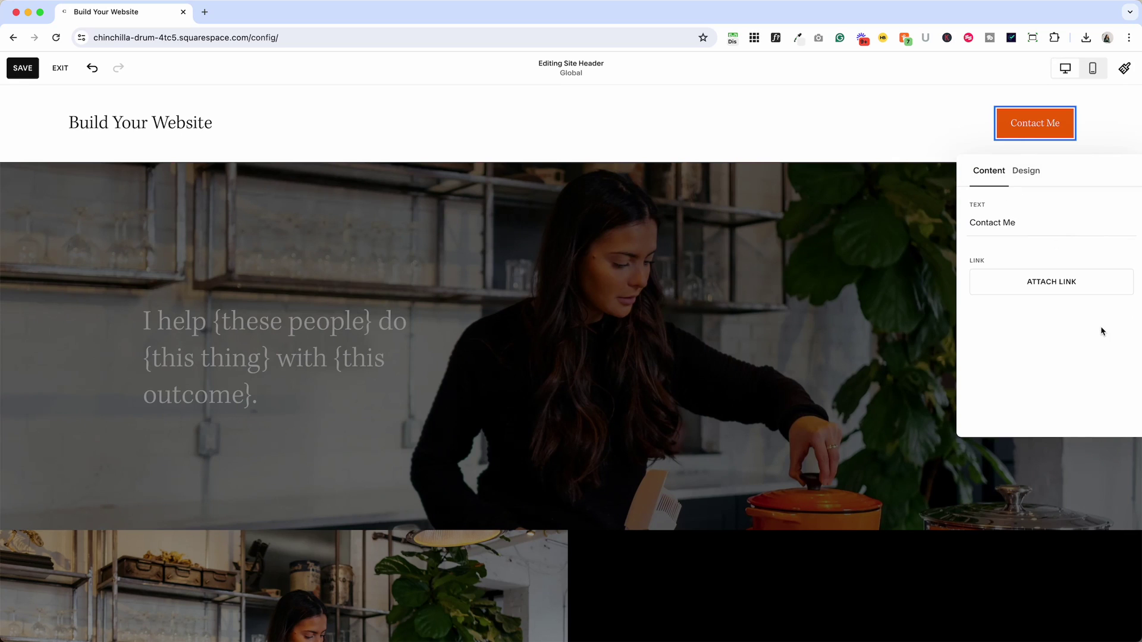
click(1048, 283)
click(794, 254)
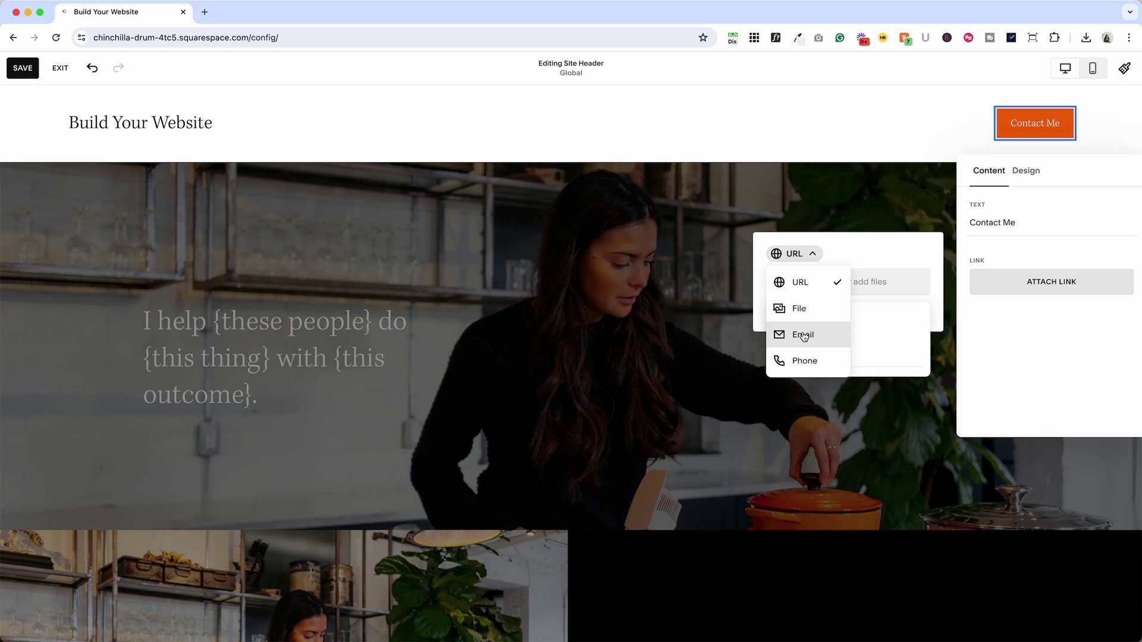
click(800, 284)
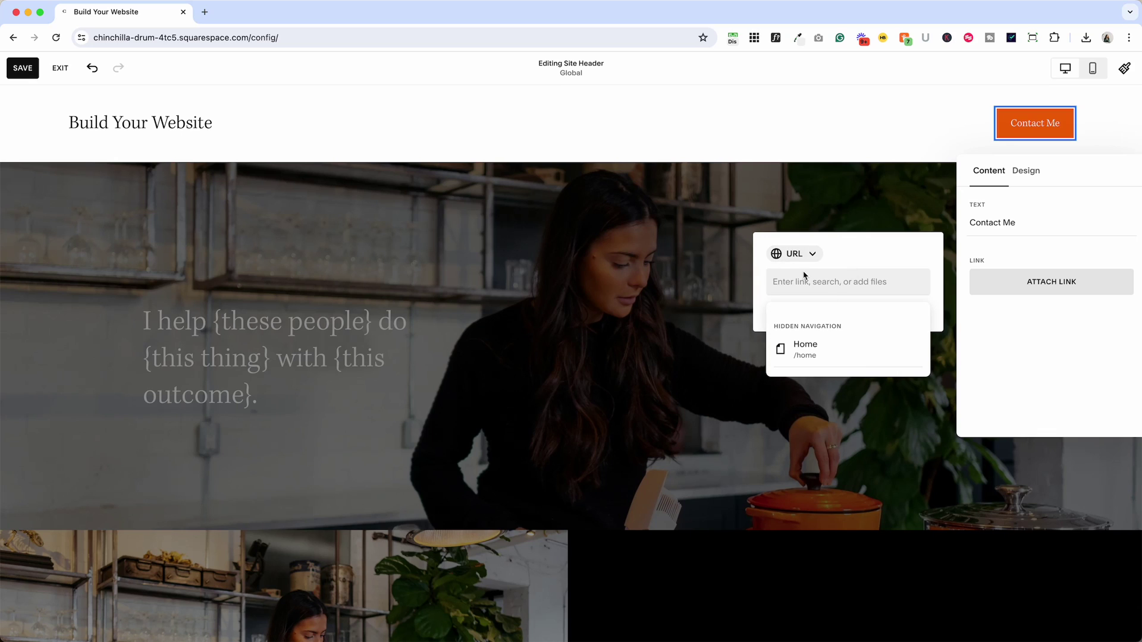
click(807, 355)
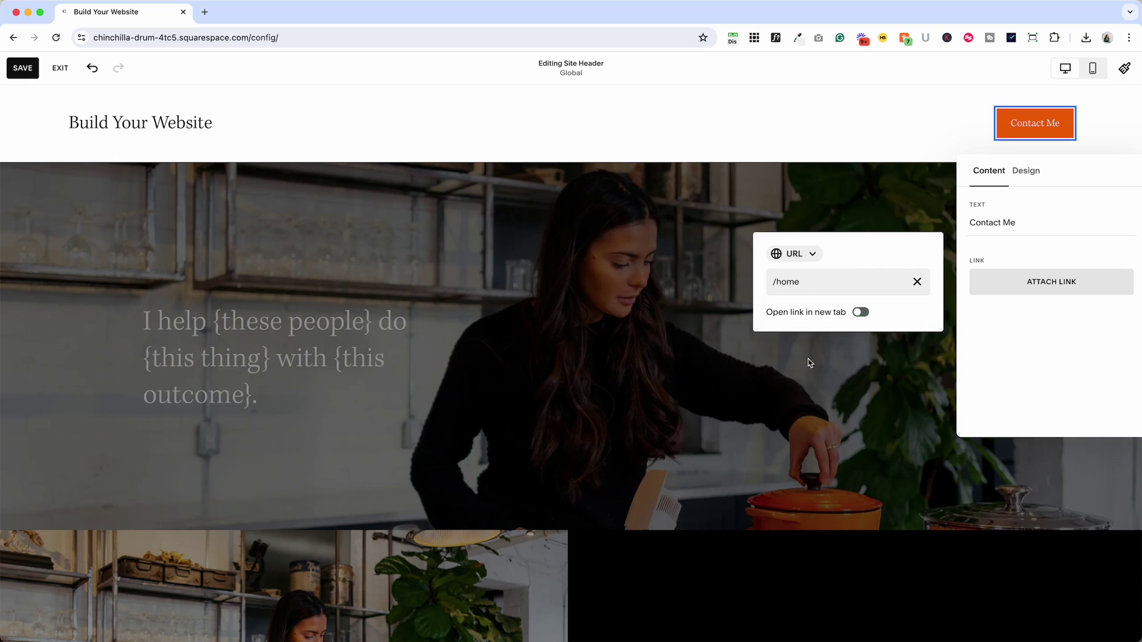
Clear the /home address and set the link type to URL with an empty field
click(811, 282)
key(super+a)
key(BackSpace)
click(800, 254)
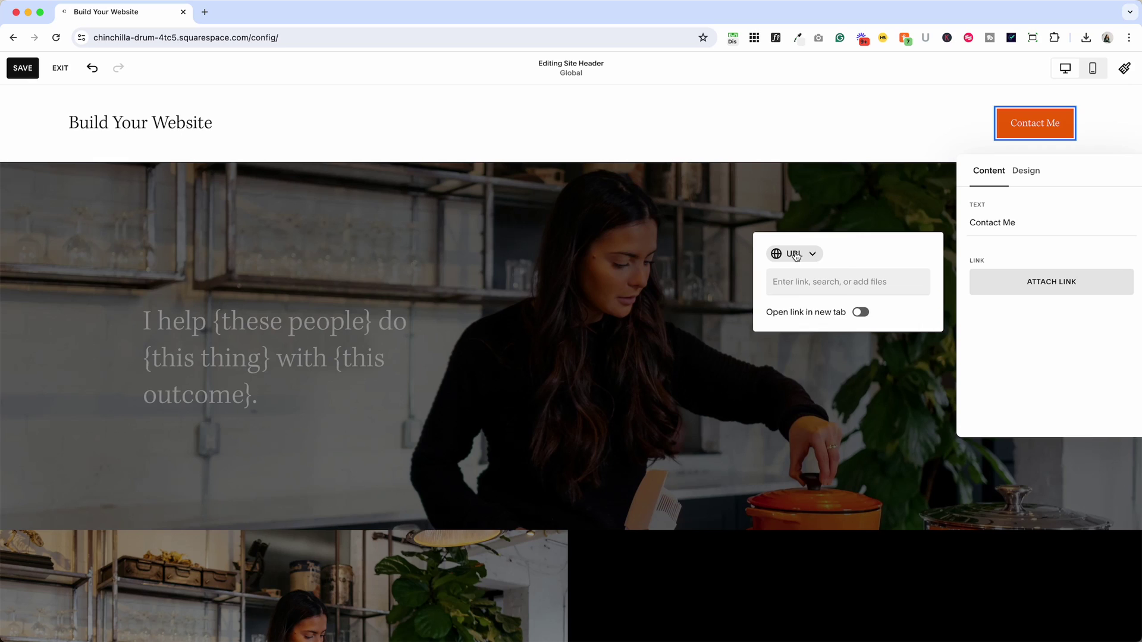
click(792, 285)
click(792, 285)
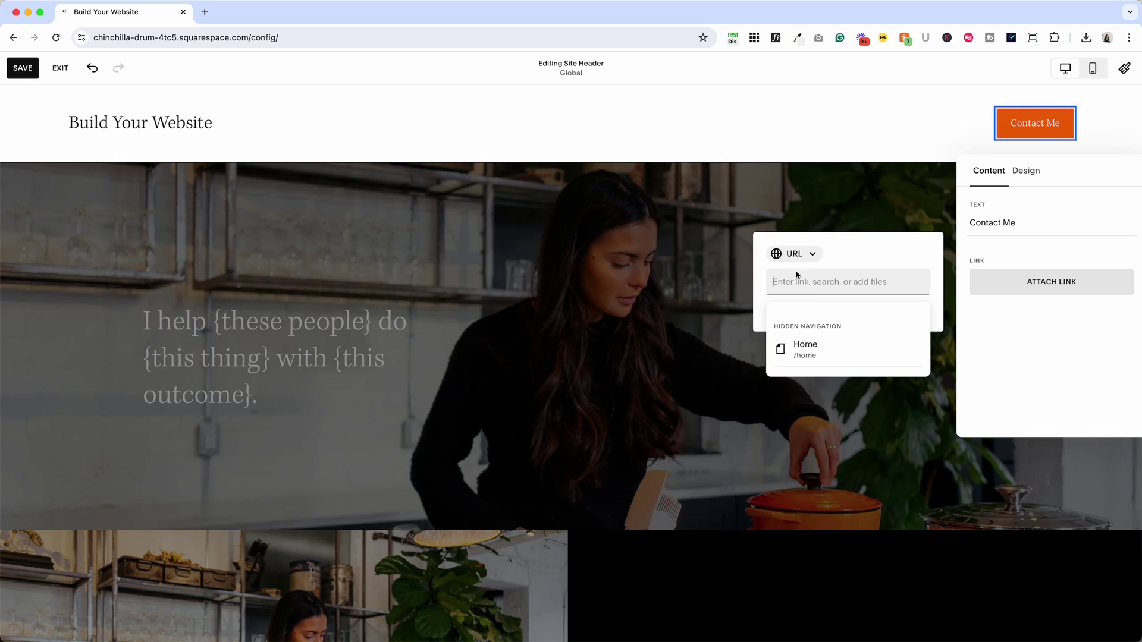
text(https://google.com/)
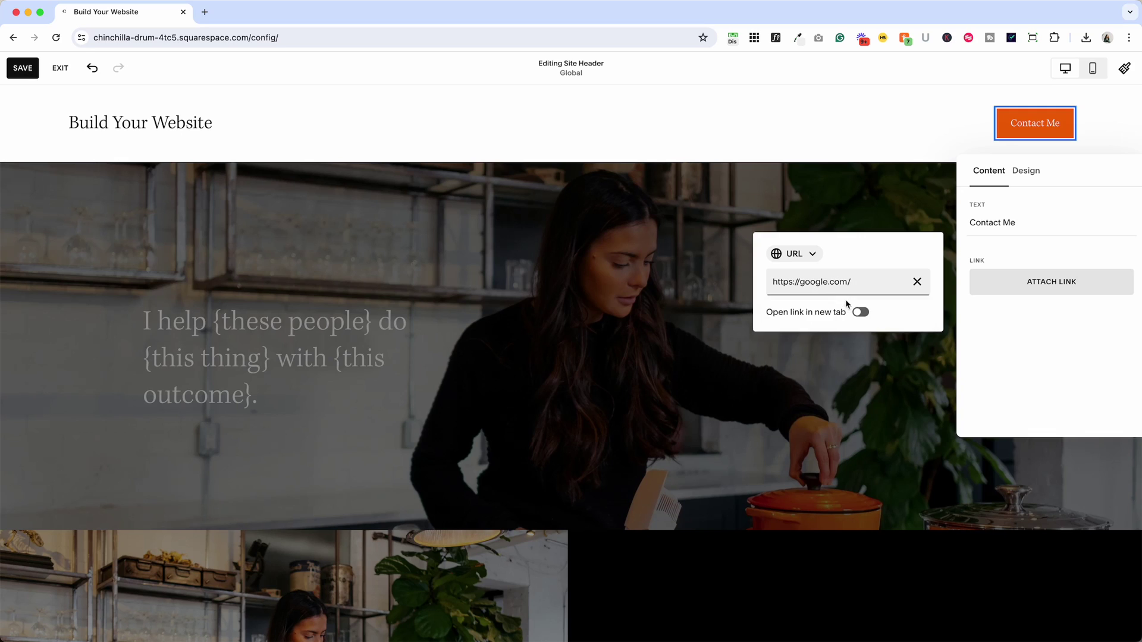
click(862, 314)
click(861, 313)
click(860, 313)
drag(1032, 352, 1031, 343)
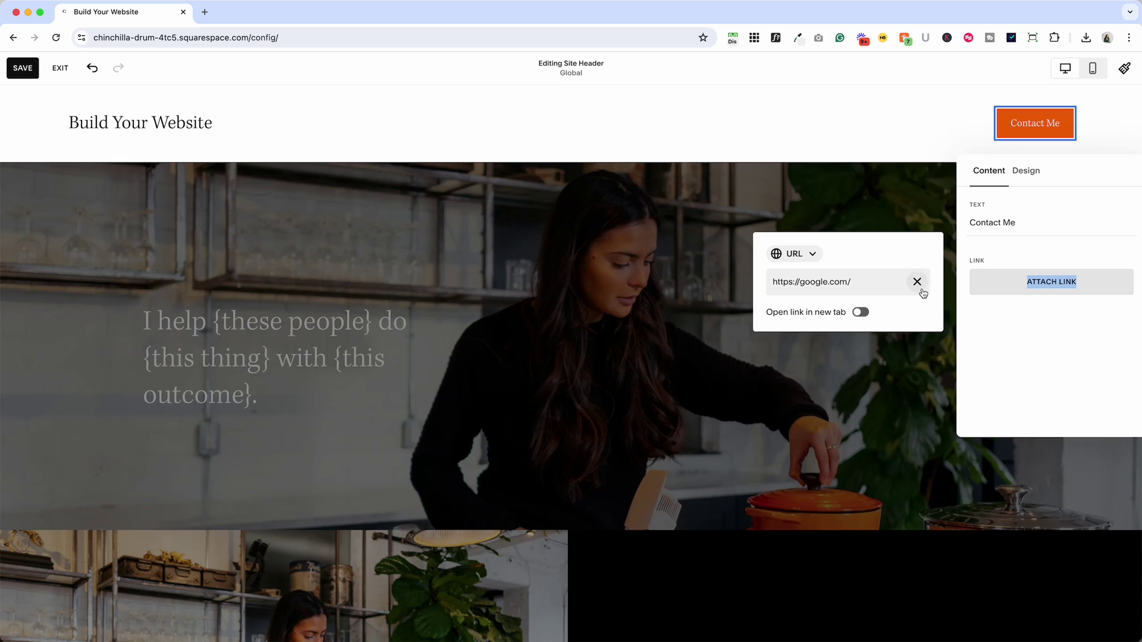
click(689, 196)
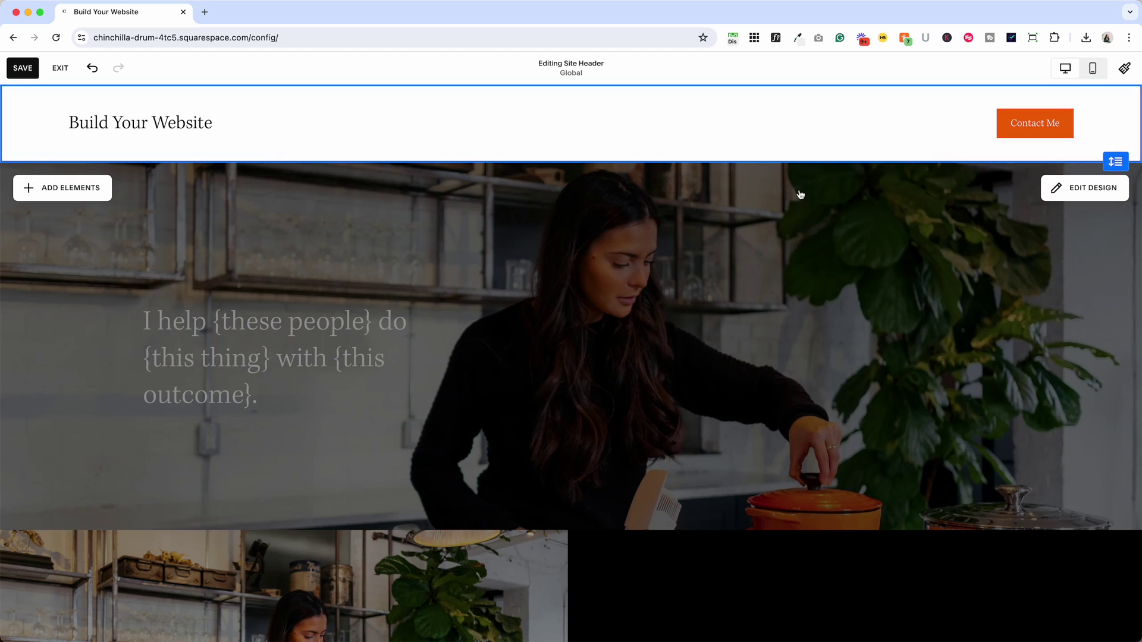
Relabel the header button 'Book a Call'
click(1053, 122)
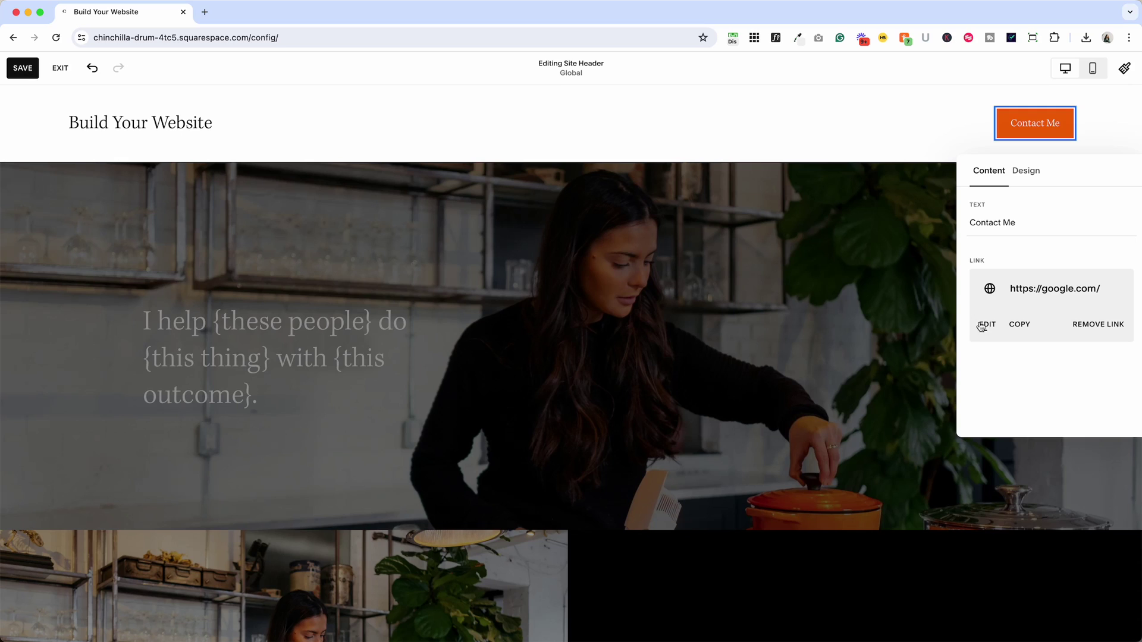
triple_click(999, 219)
text(Book a )
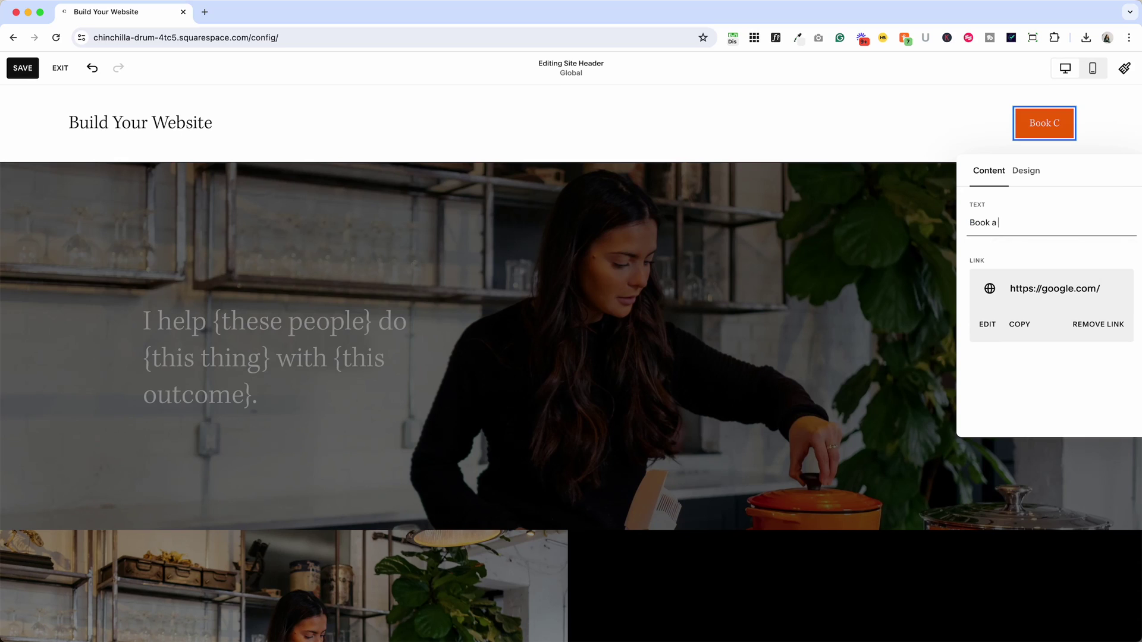
text(Call)
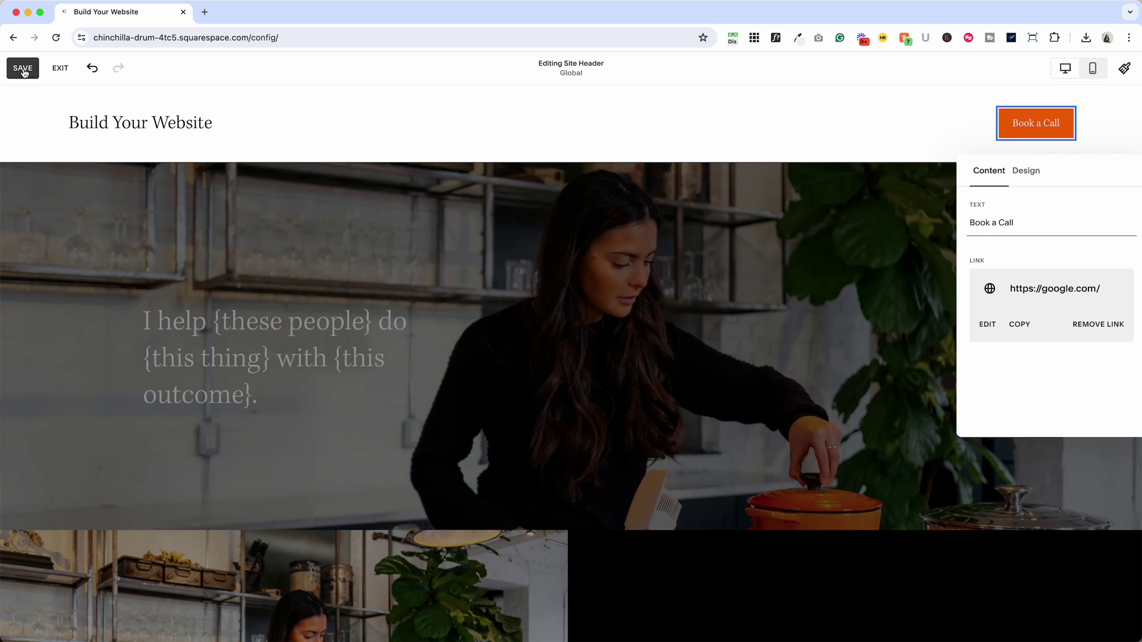
Undo the edits until the button reads 'Contact Me' again
click(92, 69)
click(92, 69)
click(93, 69)
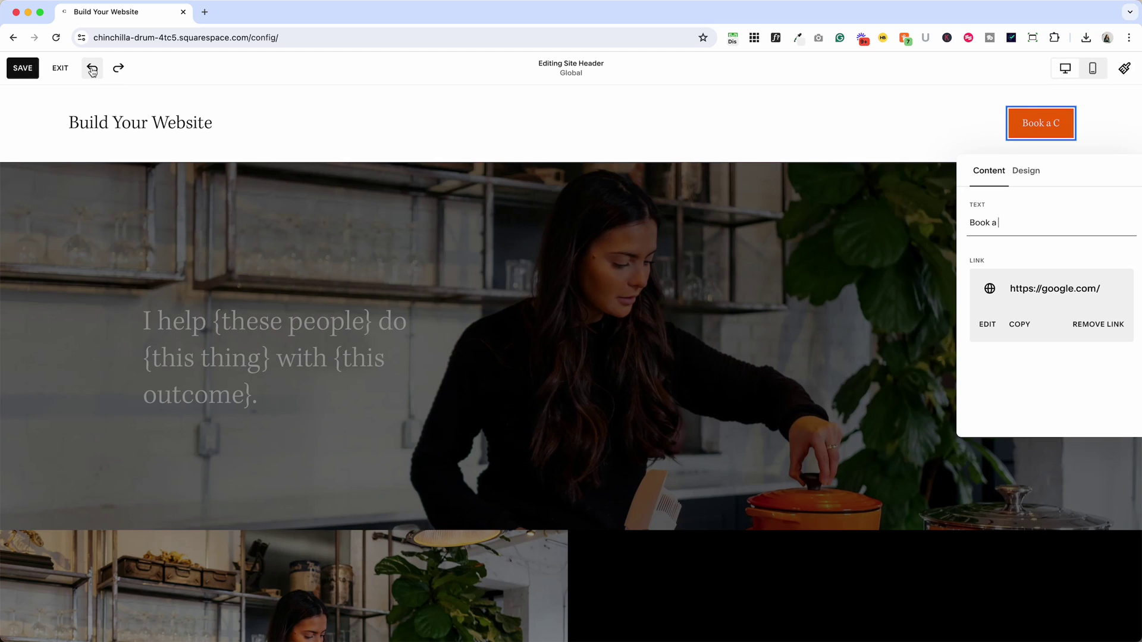
click(92, 69)
click(93, 69)
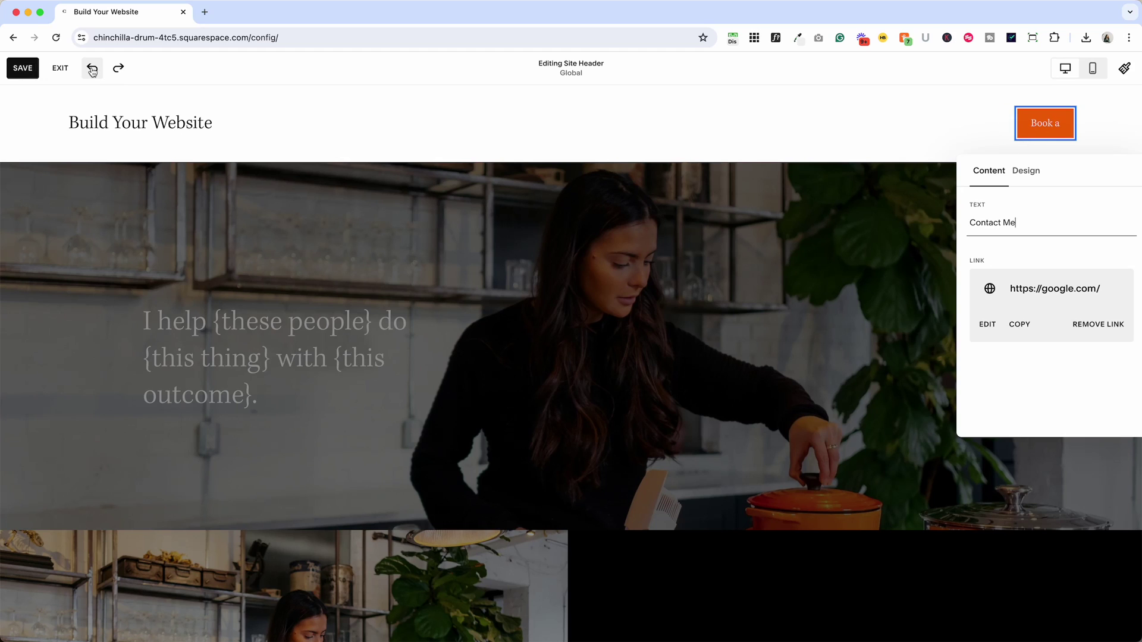
Undo further, exit without saving the header changes, and reopen the Home page editor
click(92, 69)
click(92, 69)
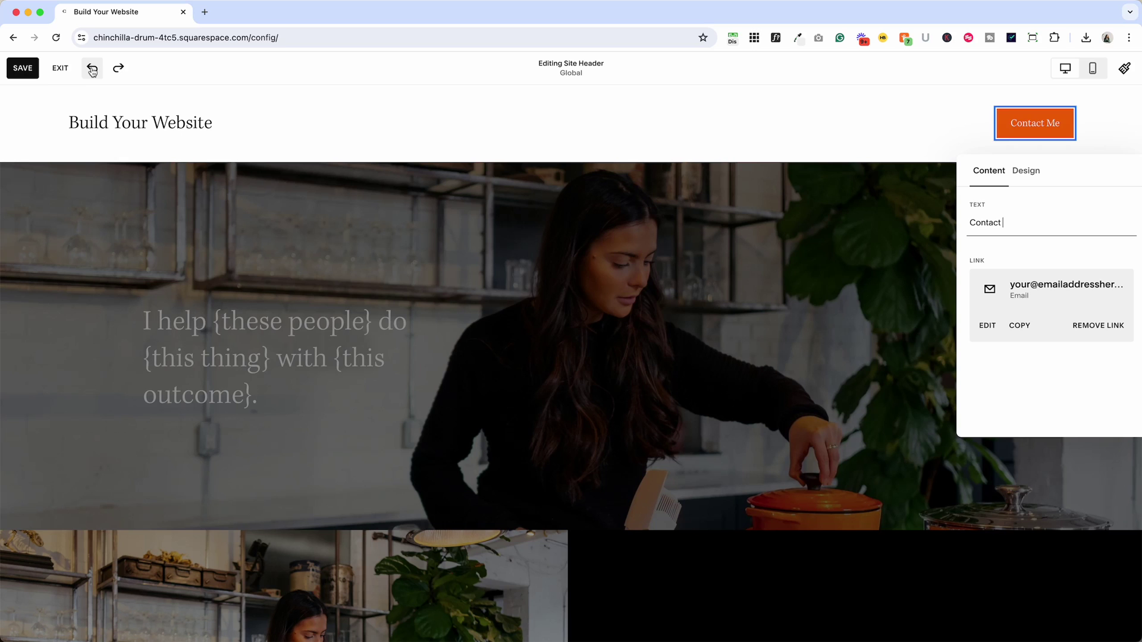
click(61, 69)
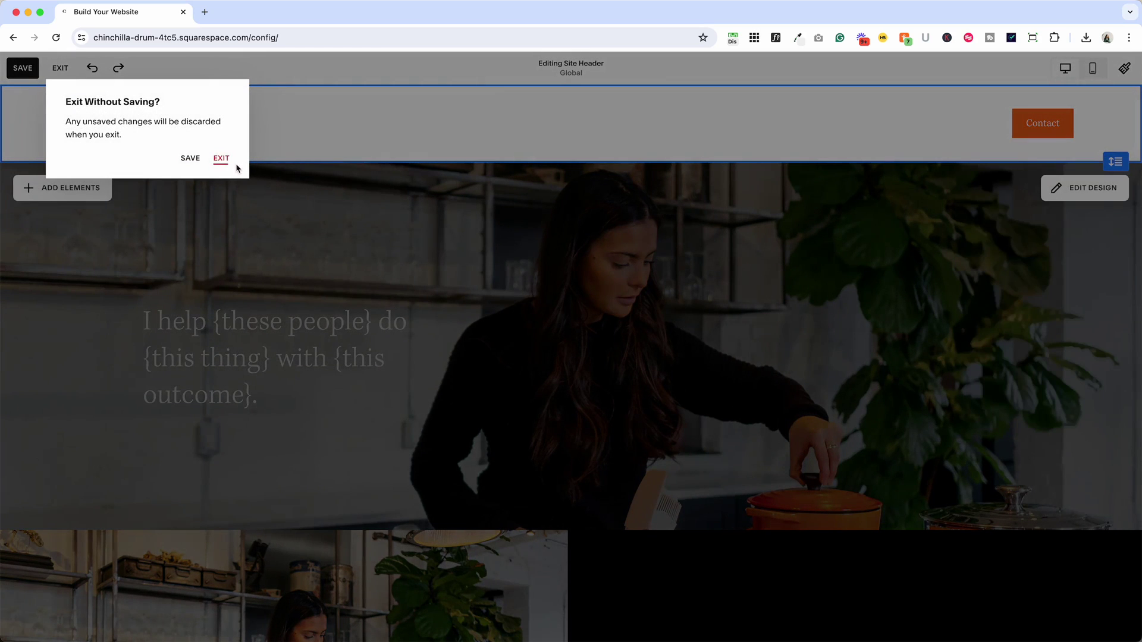
click(222, 159)
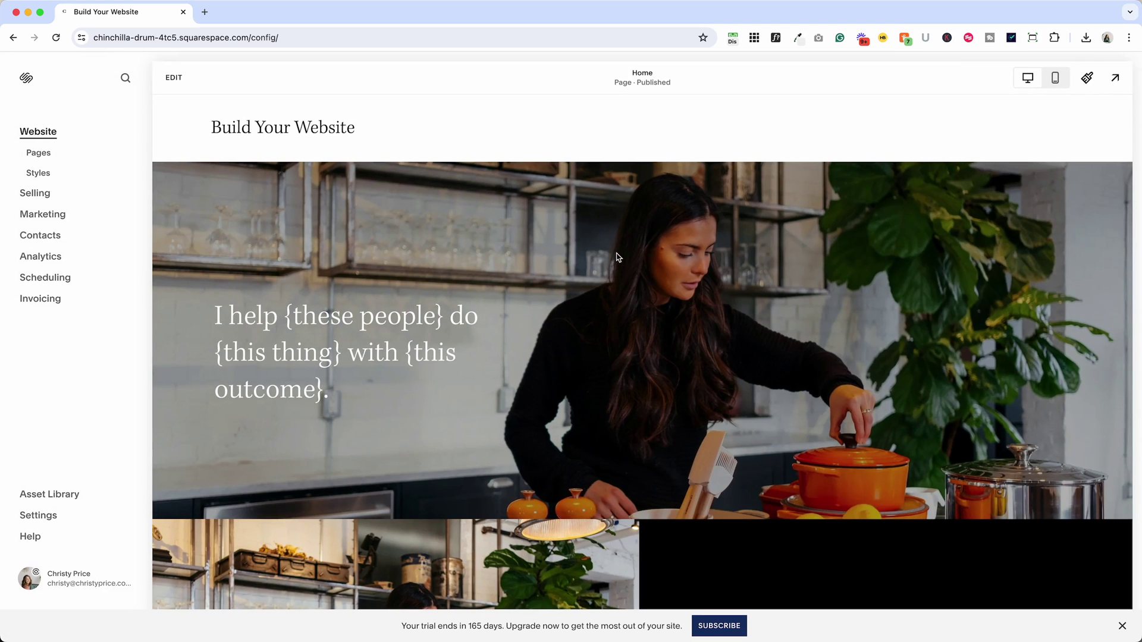
click(174, 77)
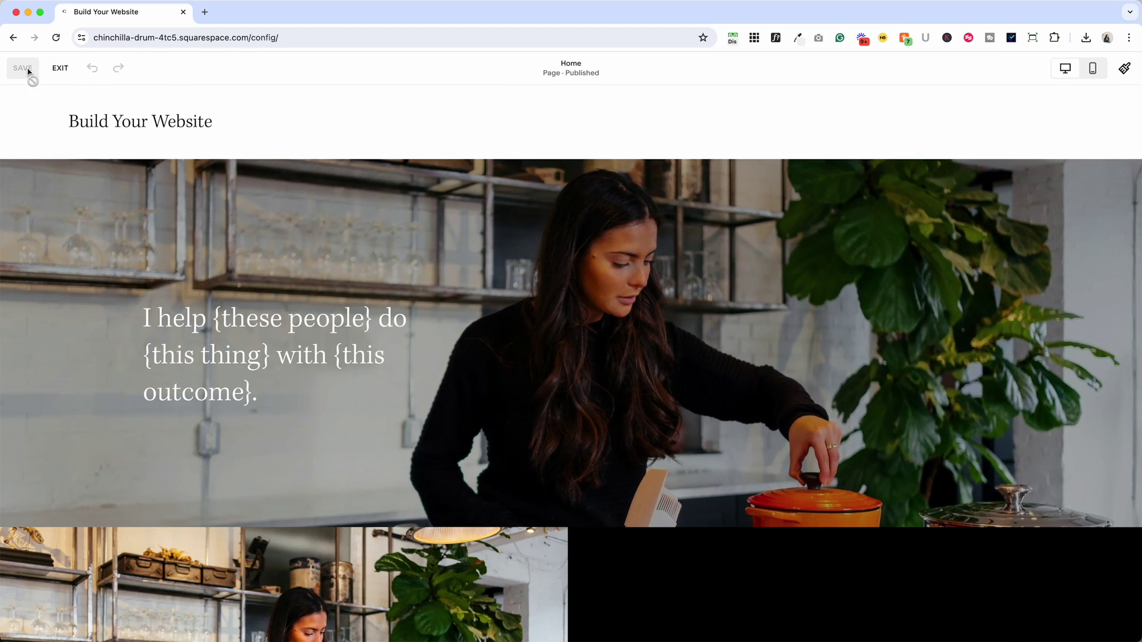
Enter site header editing and add a Button element to the header
click(575, 124)
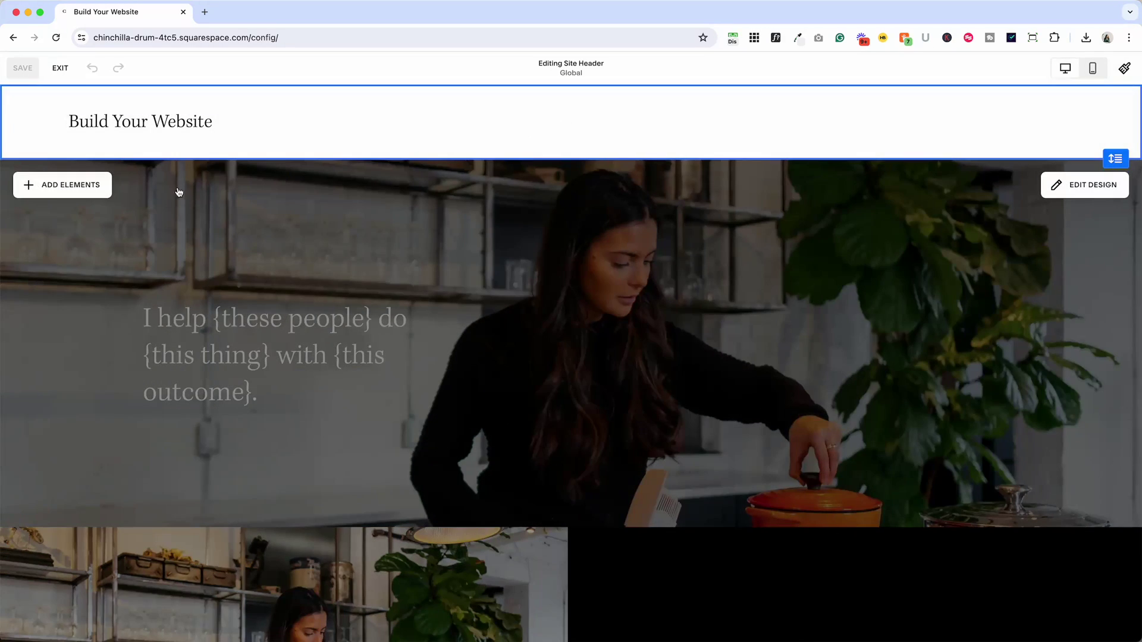
click(86, 188)
click(202, 227)
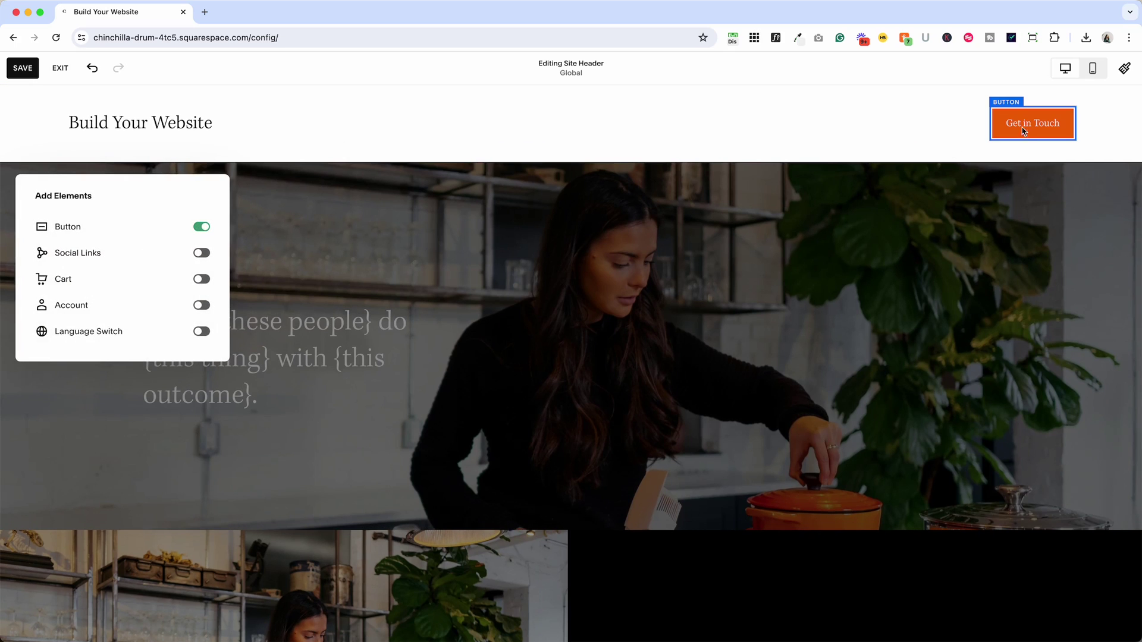
click(1027, 129)
Relabel the new header button from 'Get in Touch' to 'Contact Me'
click(1048, 130)
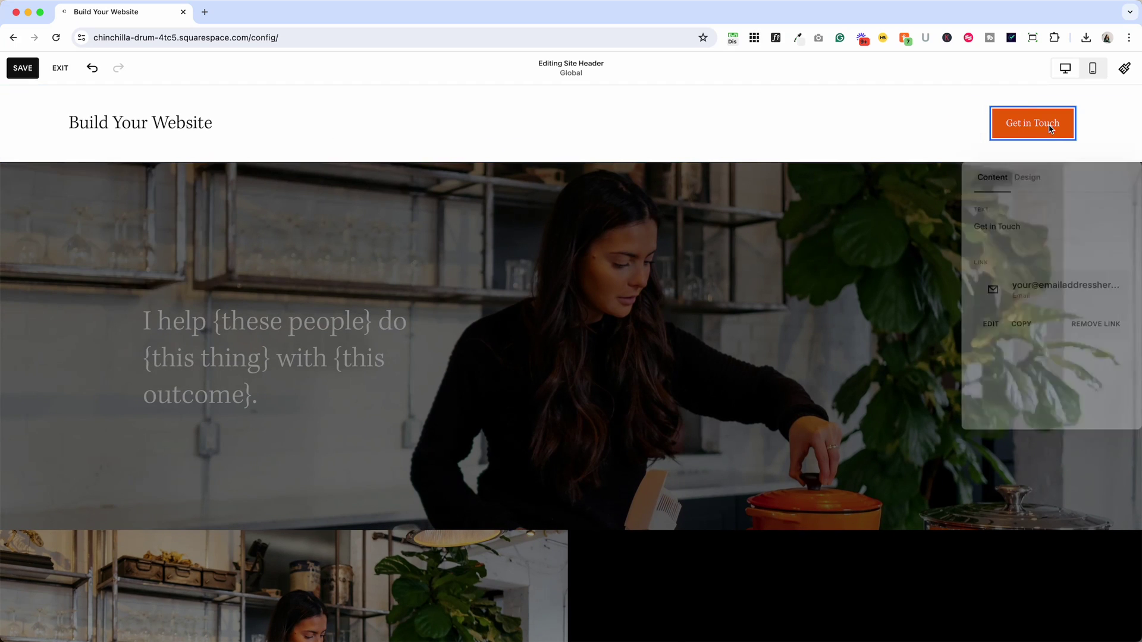
double_click(1029, 227)
key(super+a)
text(C)
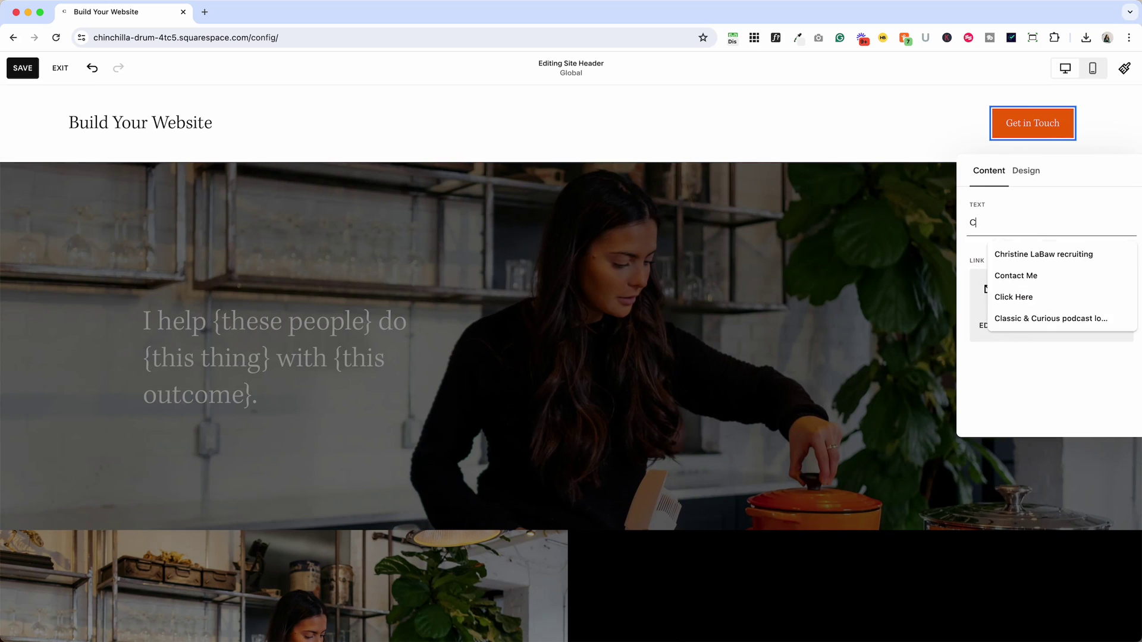
text(ontact Me)
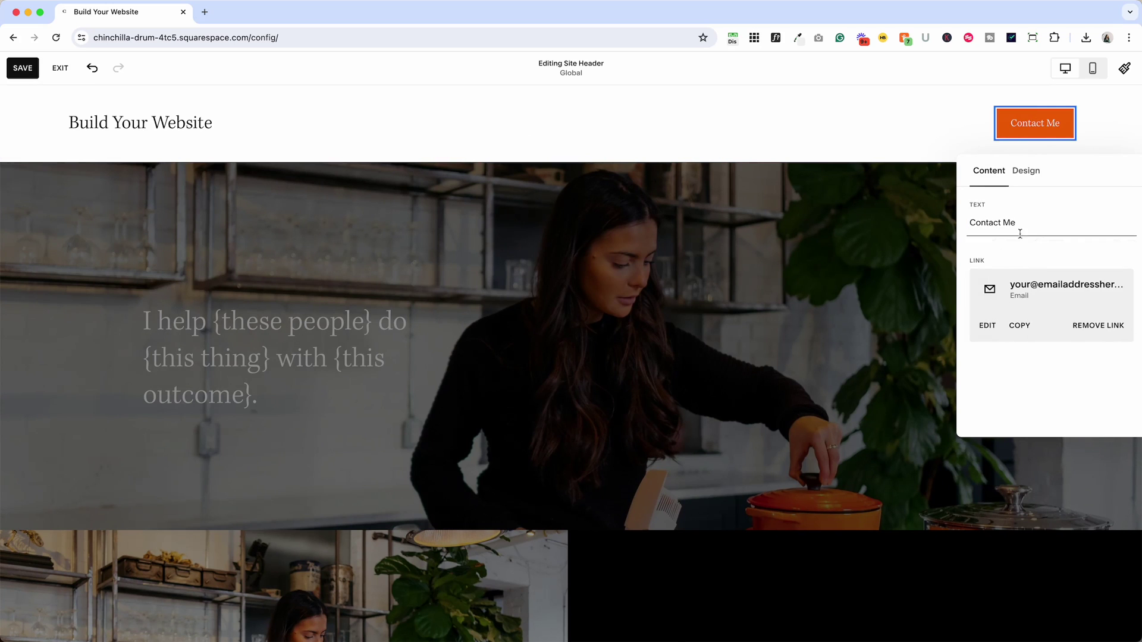
click(988, 327)
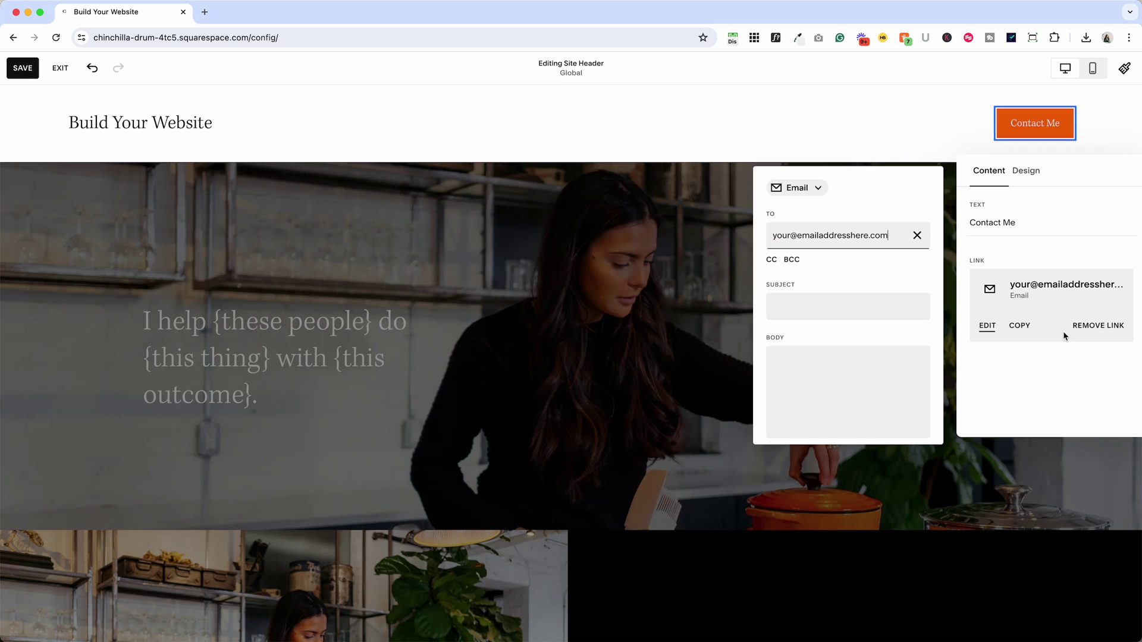
click(1092, 328)
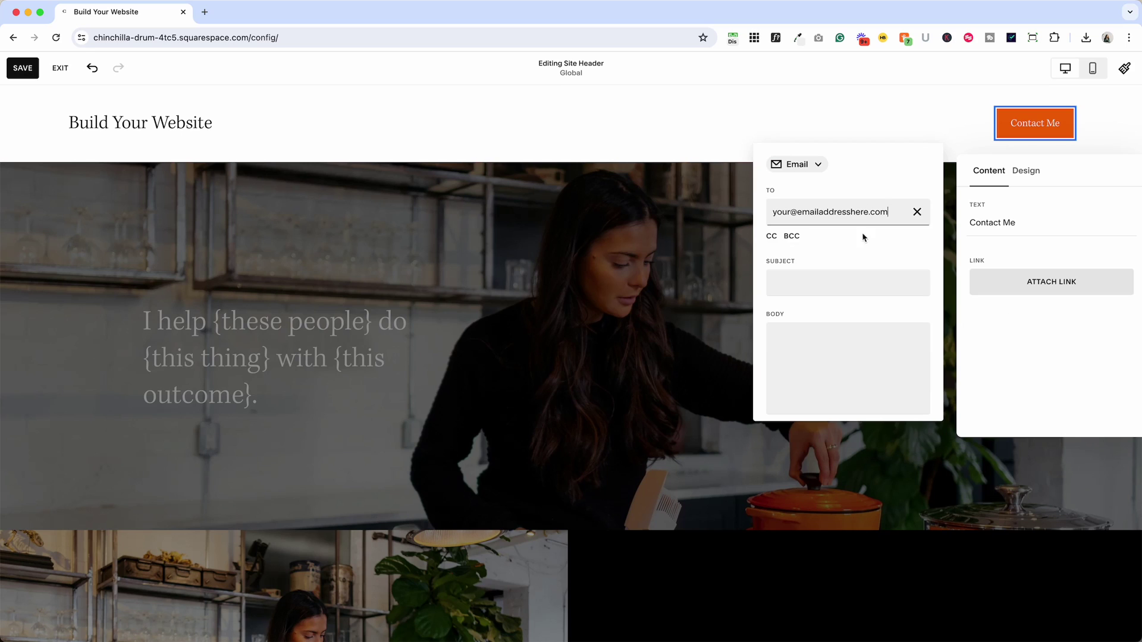
click(800, 164)
click(799, 189)
text(https://google.com/)
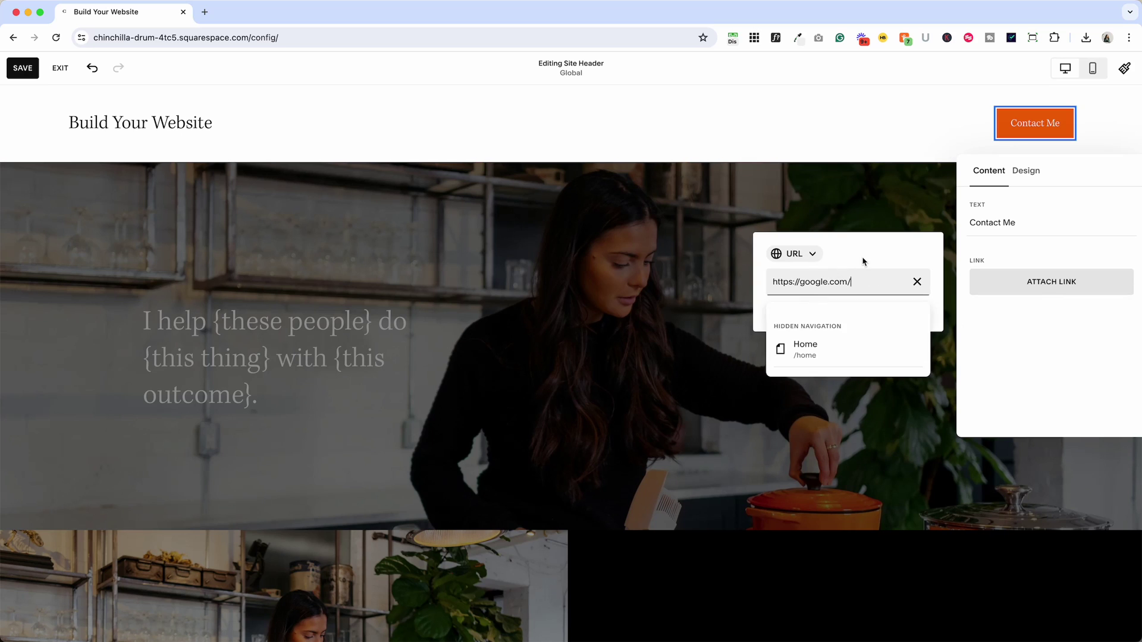
click(866, 262)
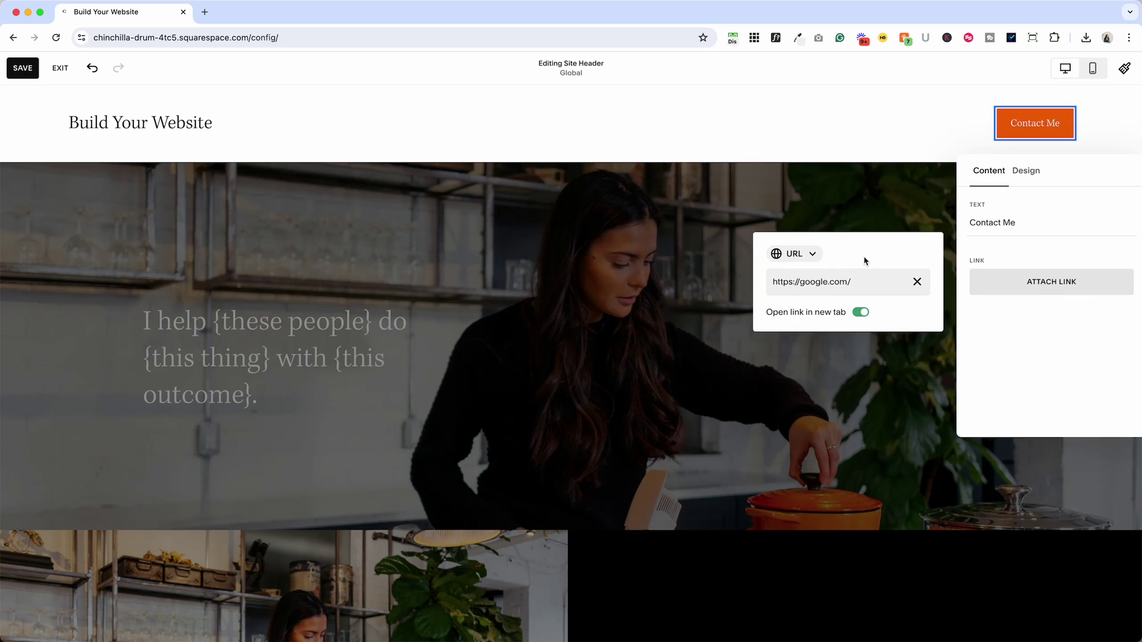
click(823, 225)
click(1045, 133)
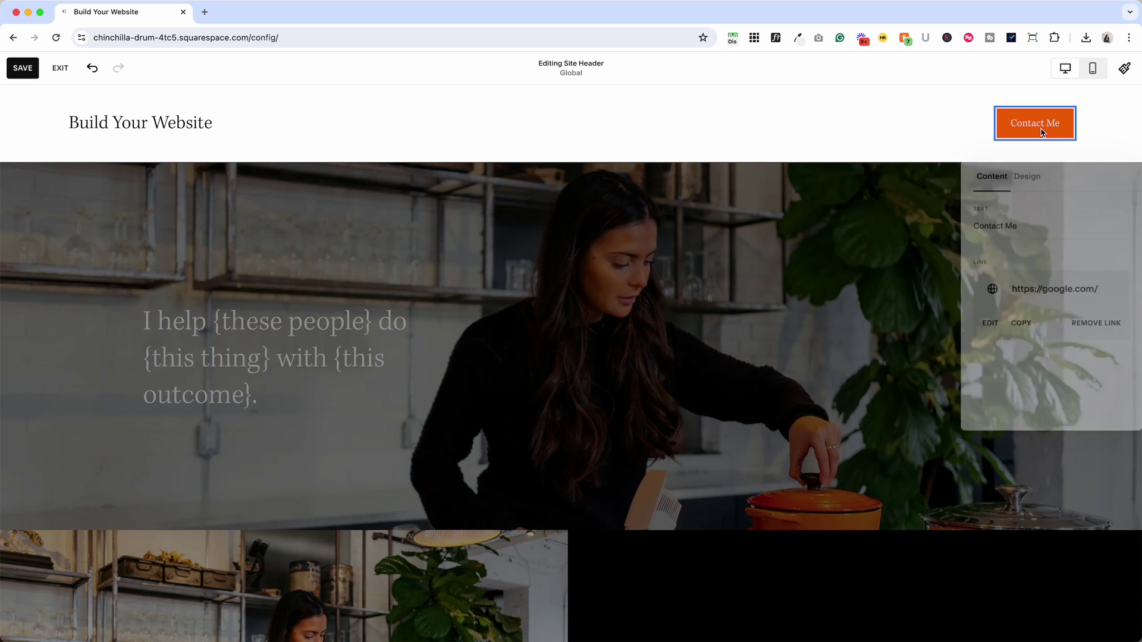
Save the header changes and exit the editor to the page view
click(23, 70)
click(61, 69)
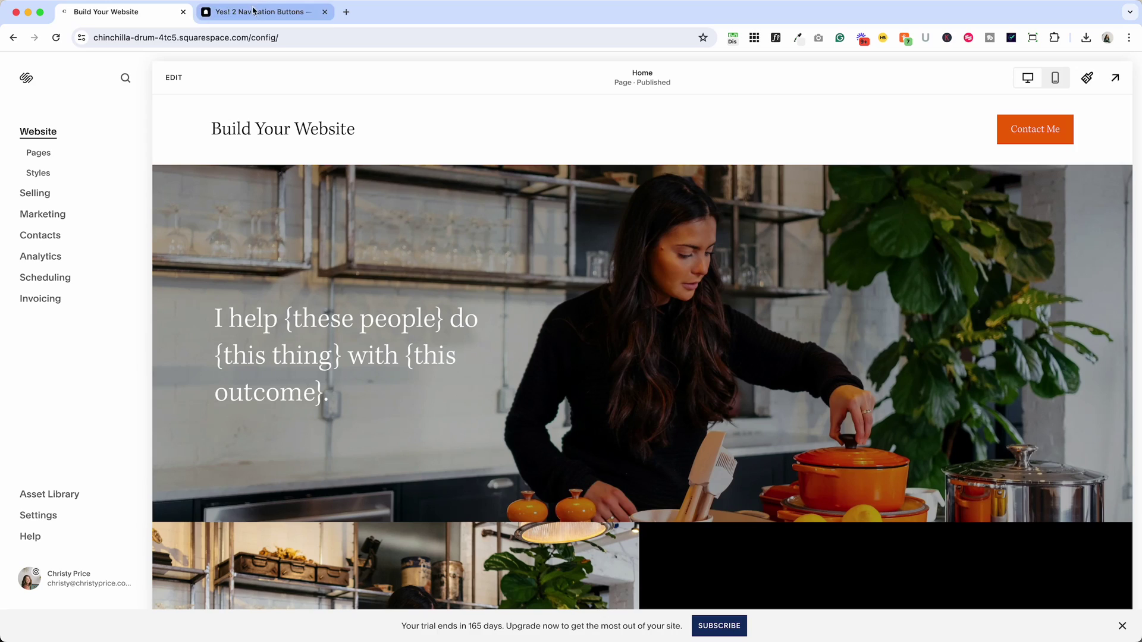
Show the Yes! 2 Navigation Buttons plugin page and read its notes below the two-button preview
click(257, 13)
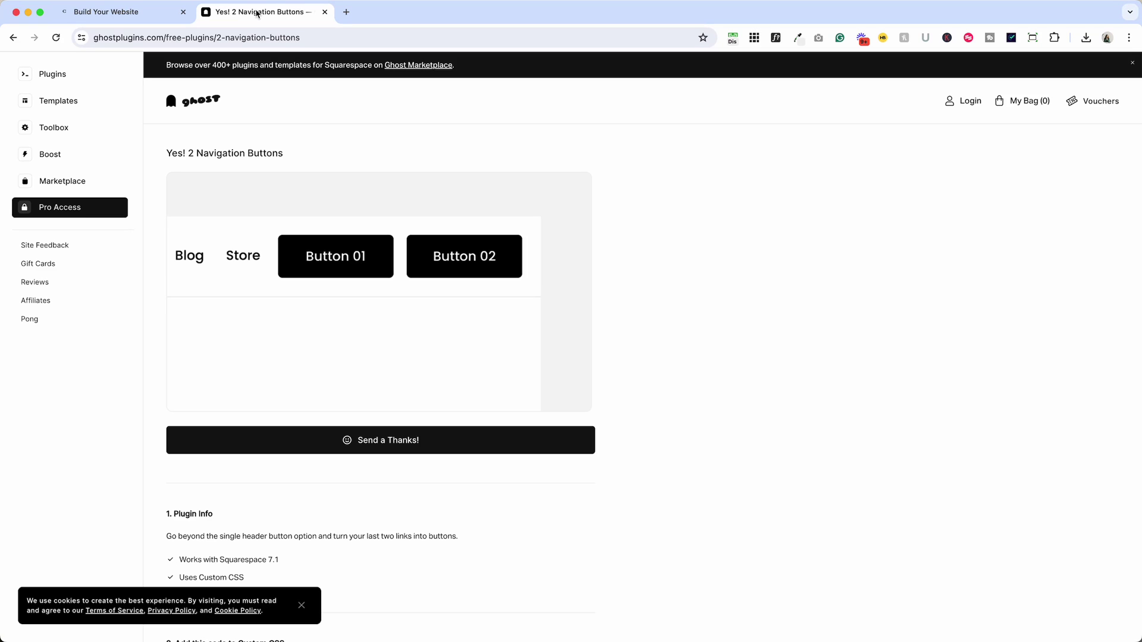
scroll(324, 243, down, 15)
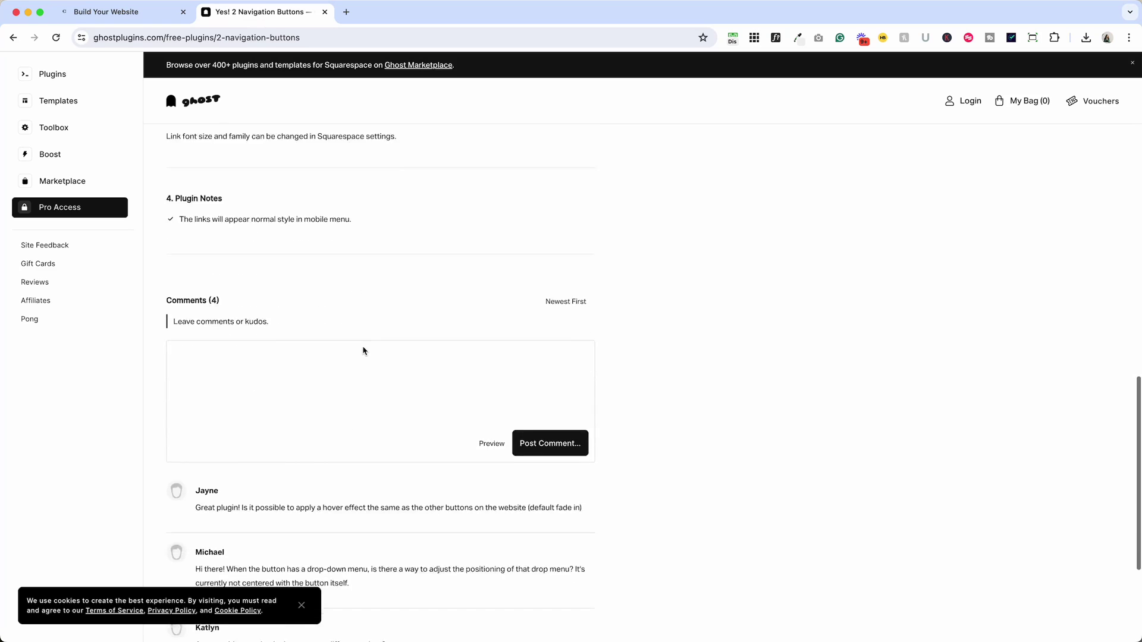
scroll(362, 349, up, 20)
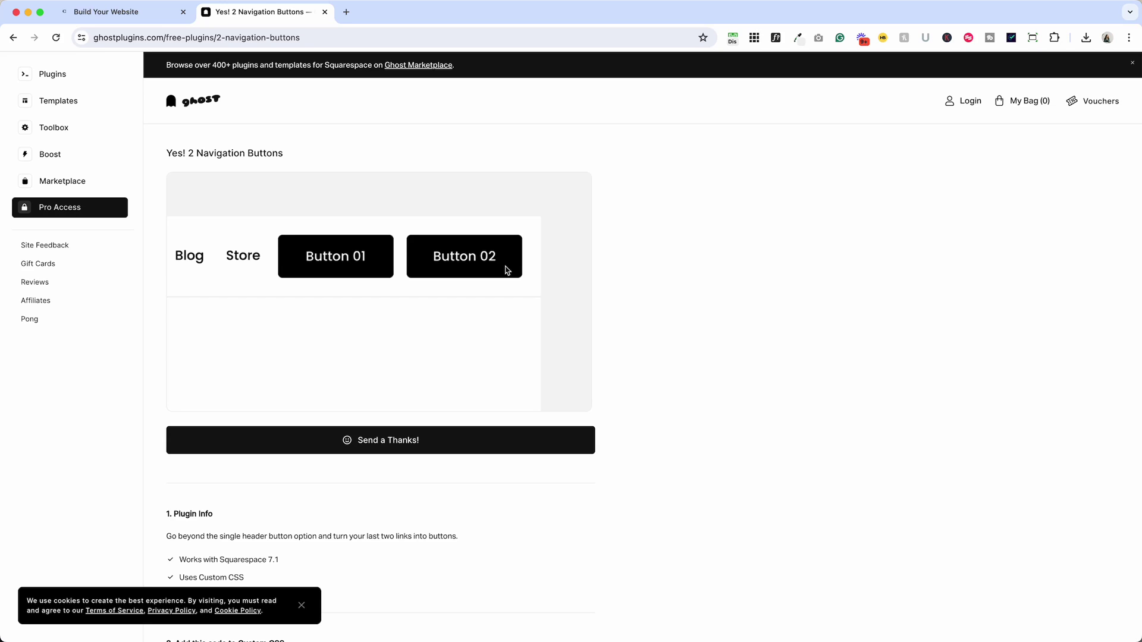
Browse the Will Myers Site Header plugins: Split Navigation, Mega Menu and Site Nav Replacer
click(506, 270)
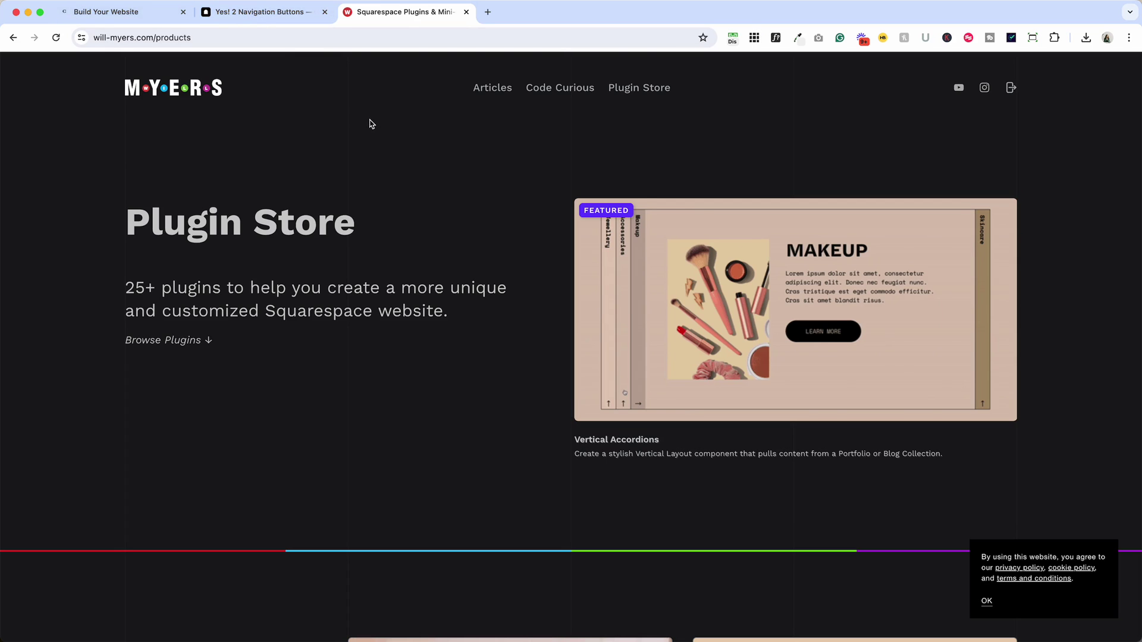
scroll(372, 157, down, 5)
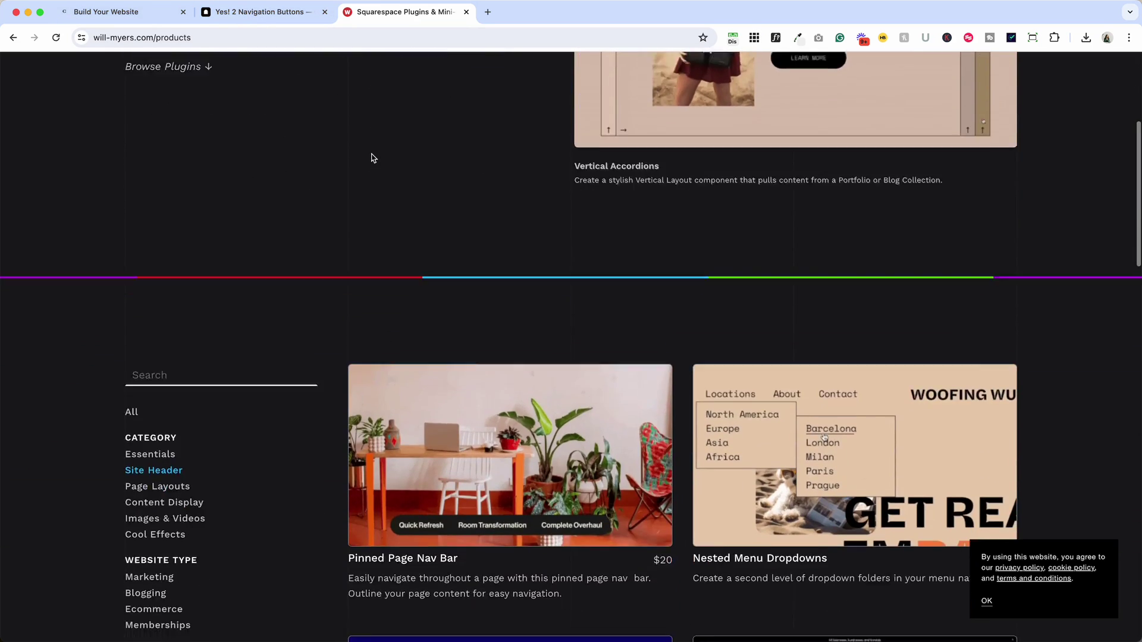
scroll(370, 158, down, 3)
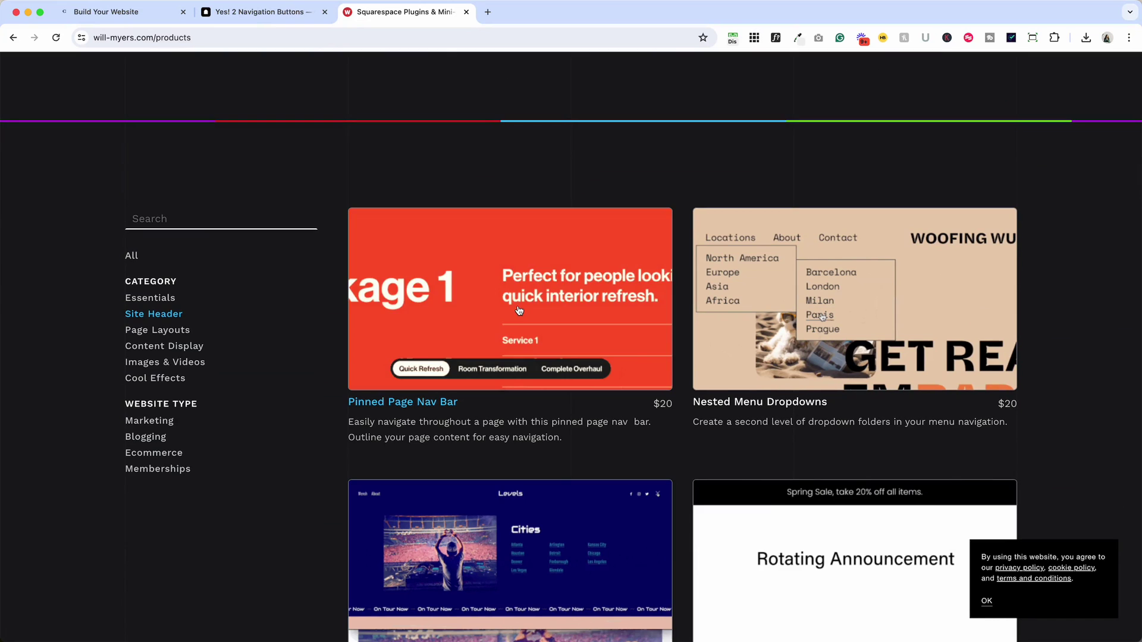
scroll(520, 321, down, 4)
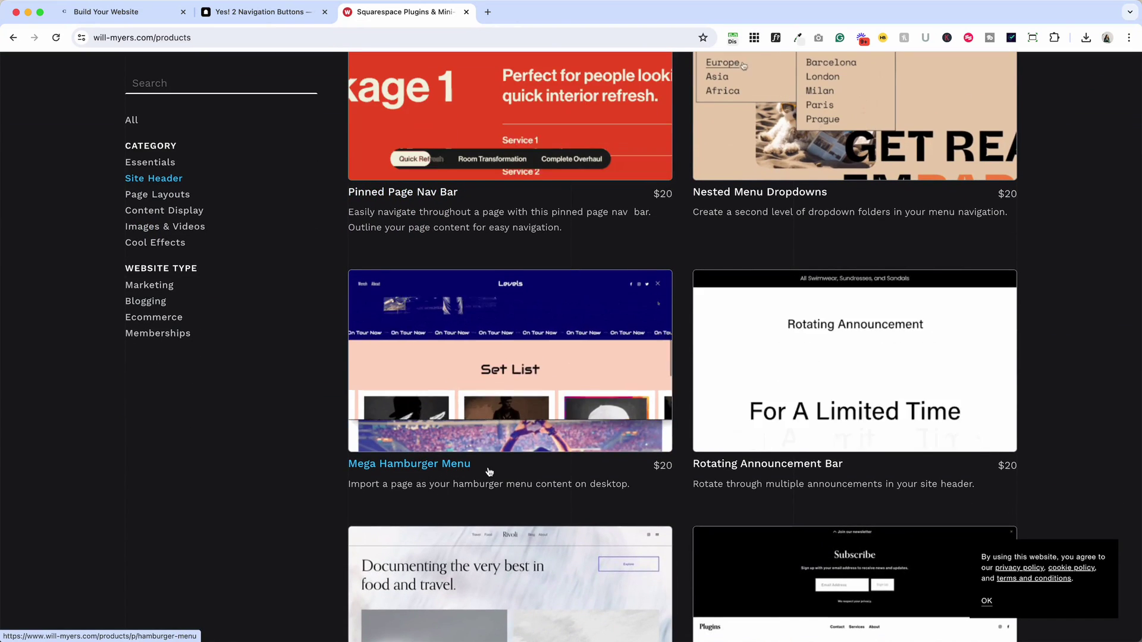
scroll(629, 312, down, 5)
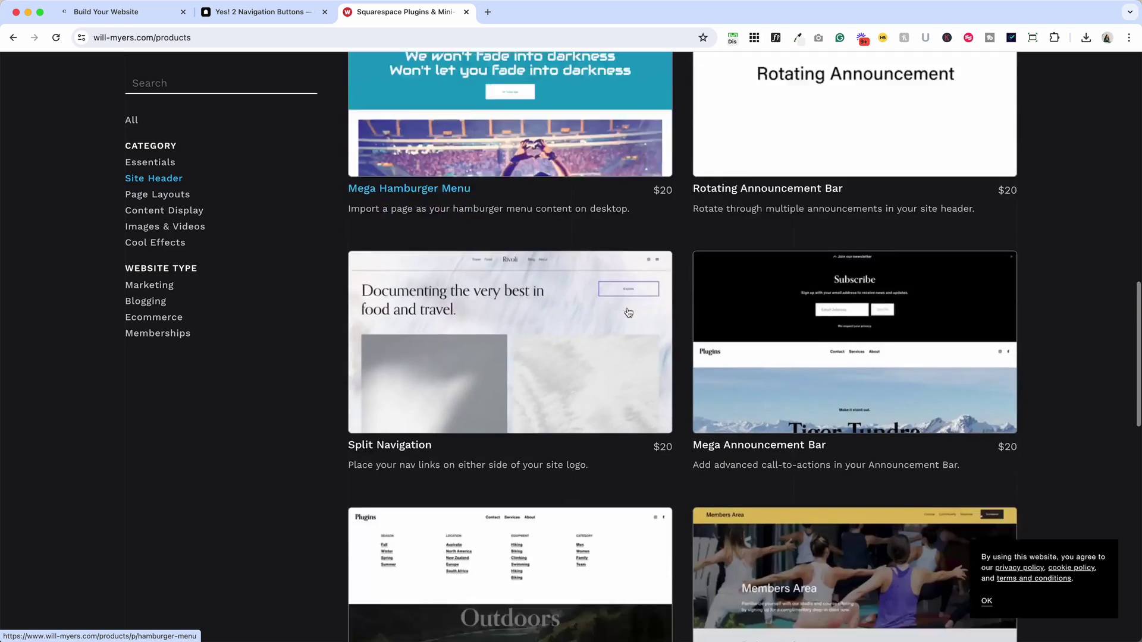
scroll(629, 312, down, 9)
scroll(466, 221, up, 2)
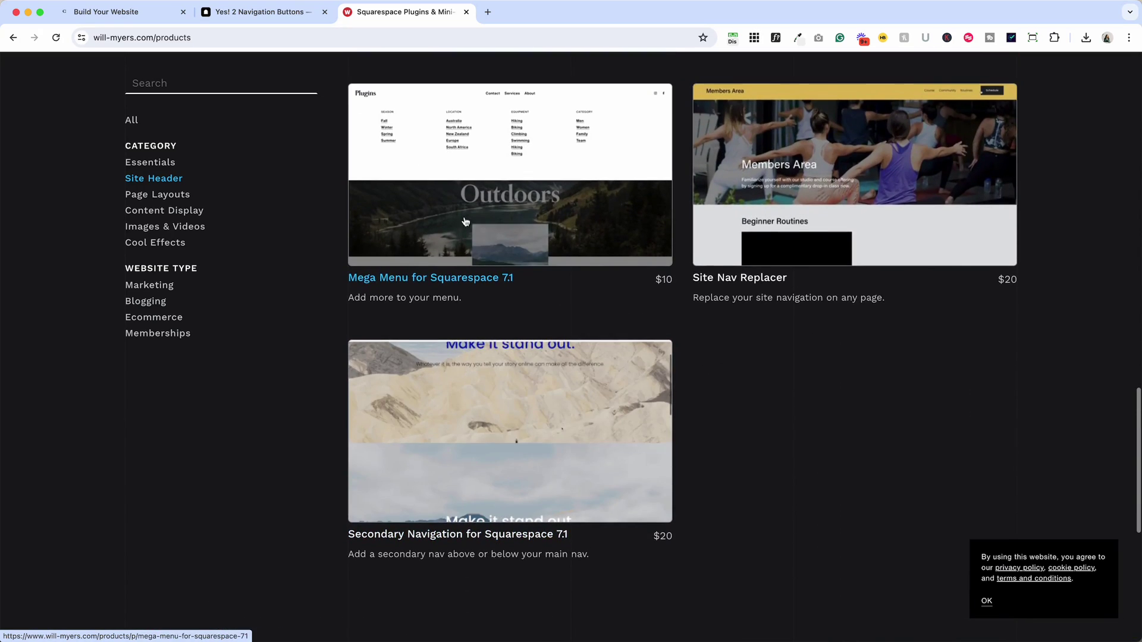
scroll(466, 221, up, 1)
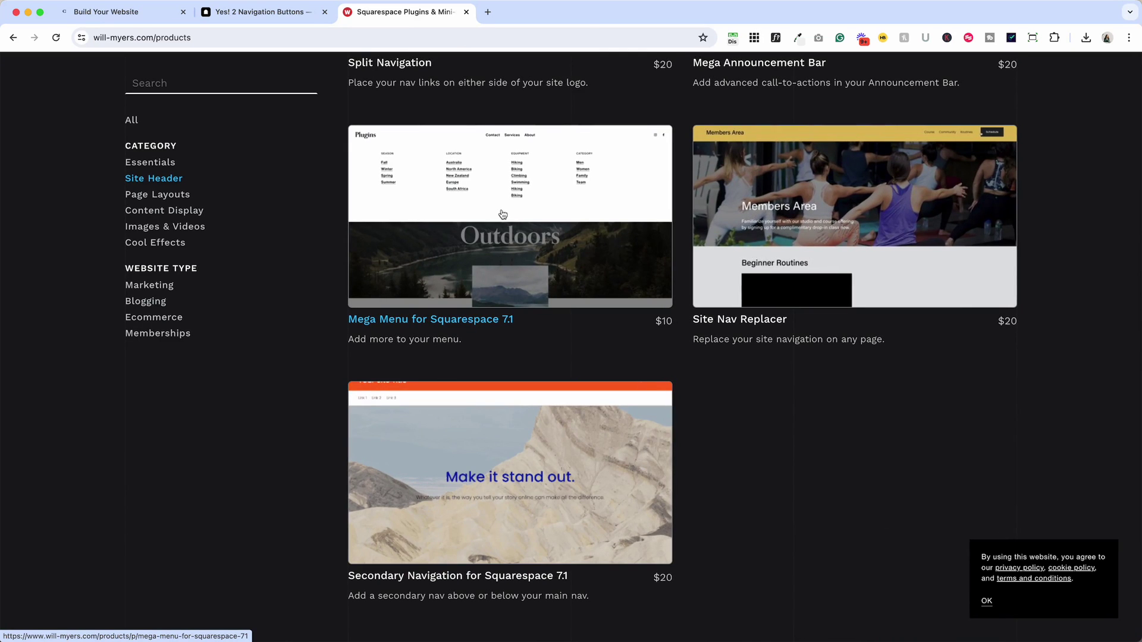
scroll(503, 214, up, 3)
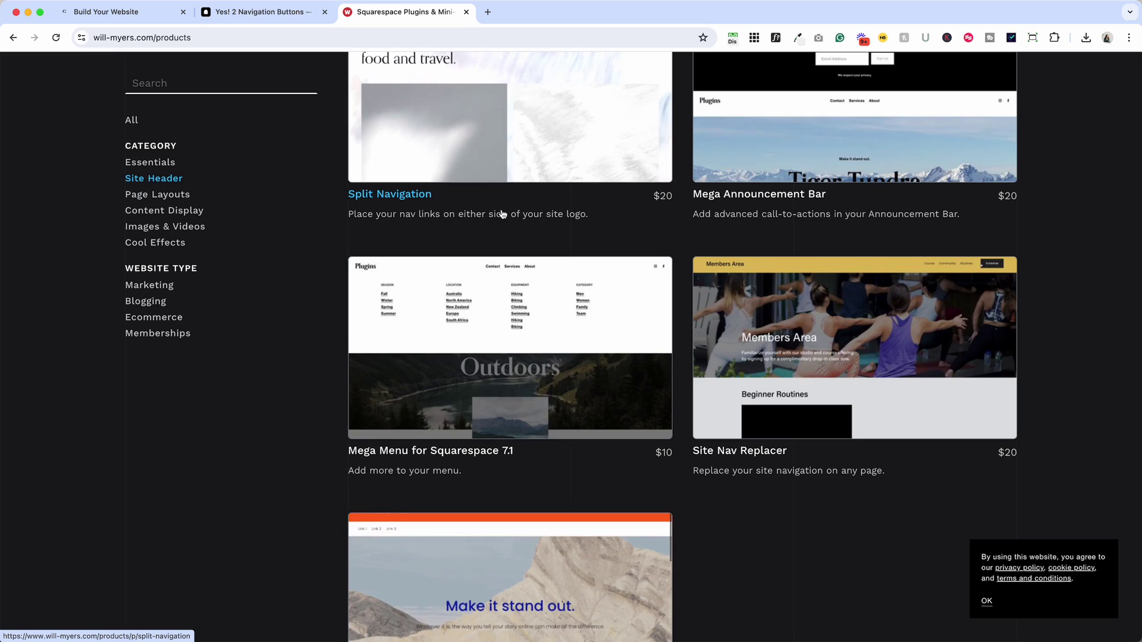
scroll(503, 214, down, 1)
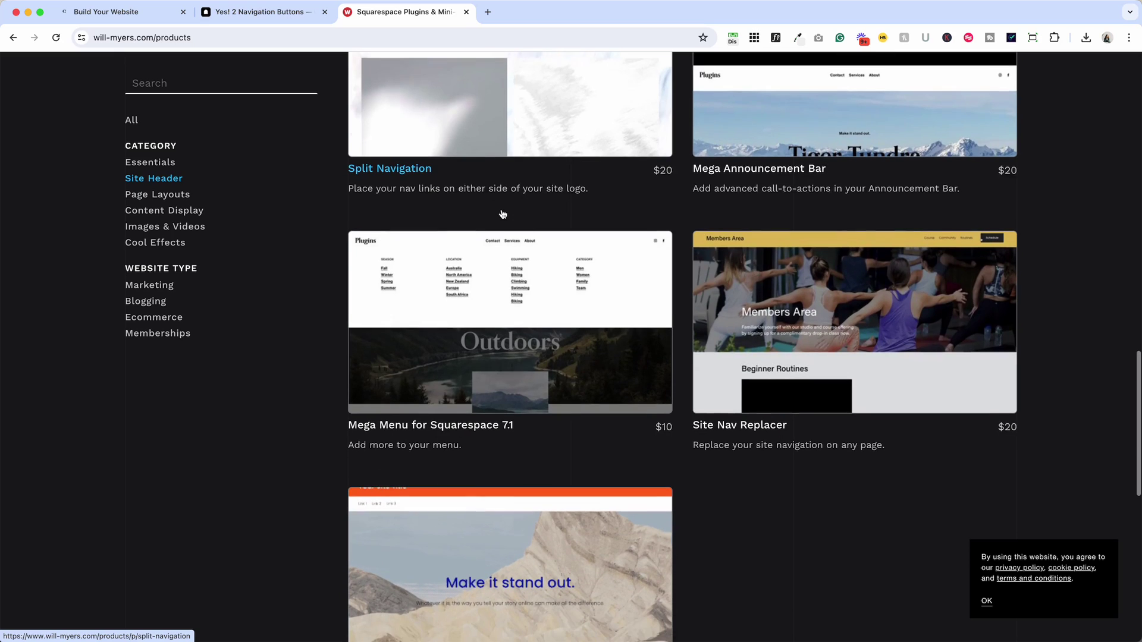